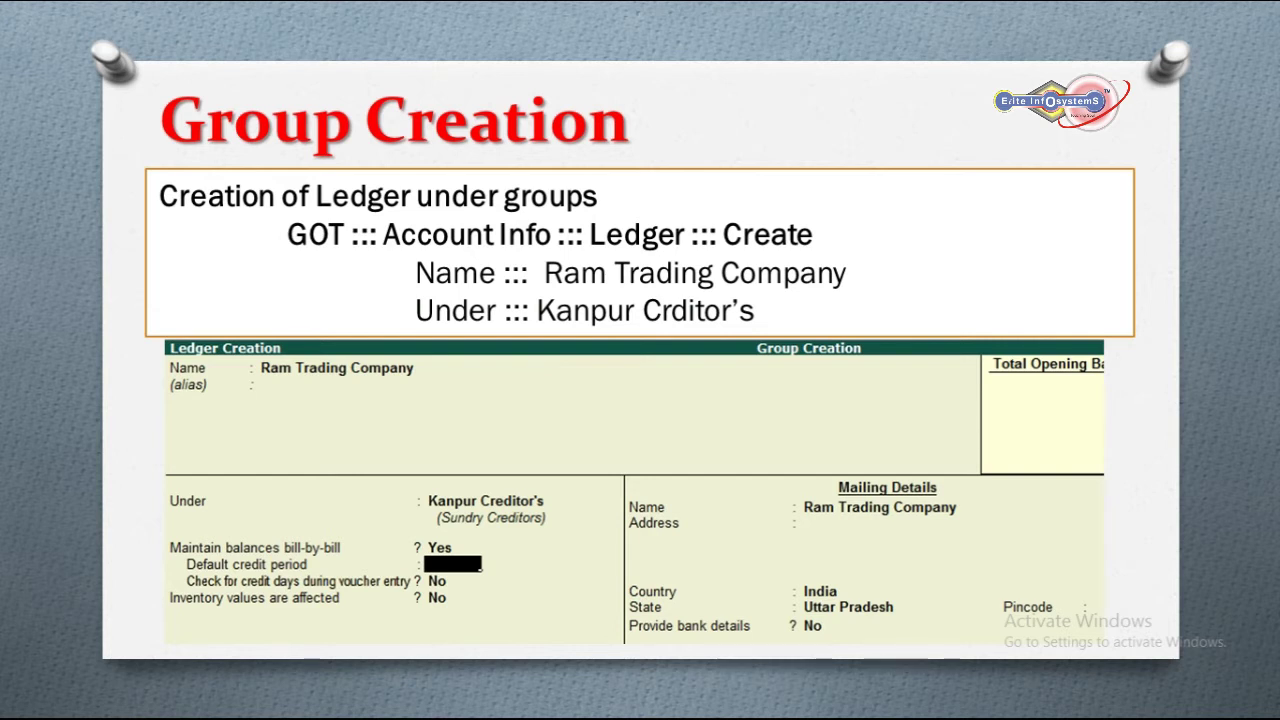
pyautogui.press('Right')
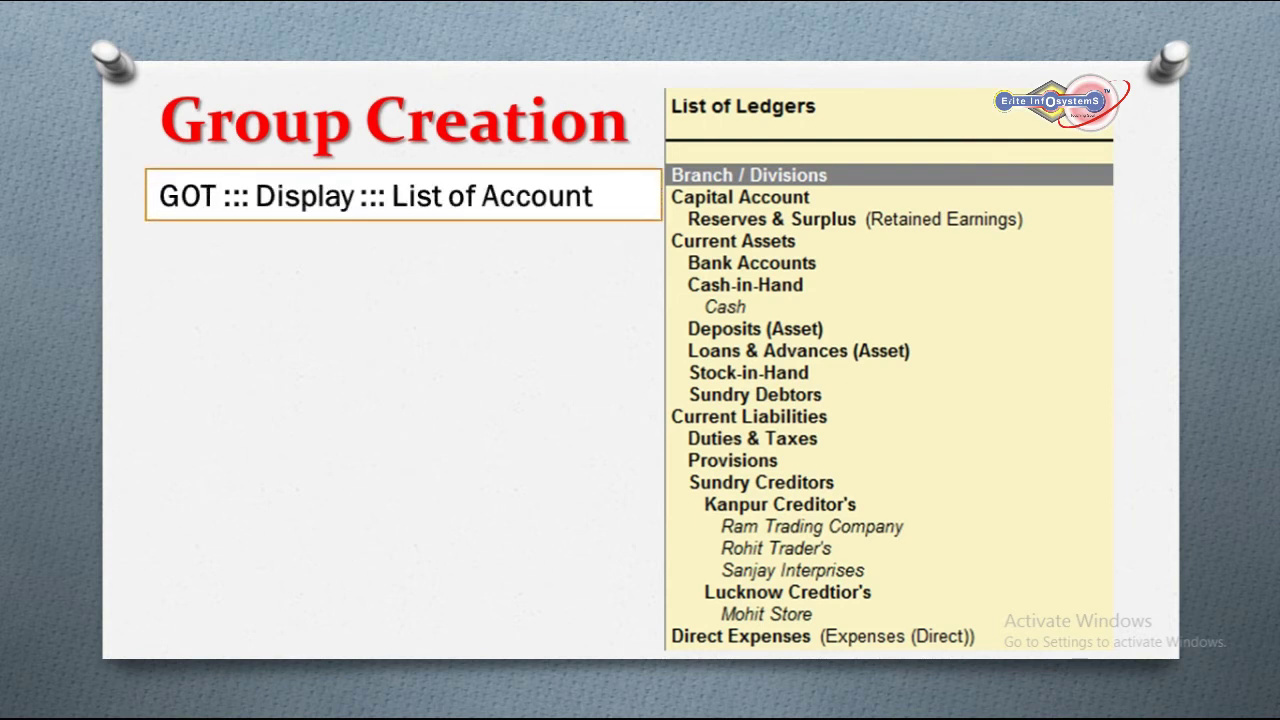
pyautogui.press('Right')
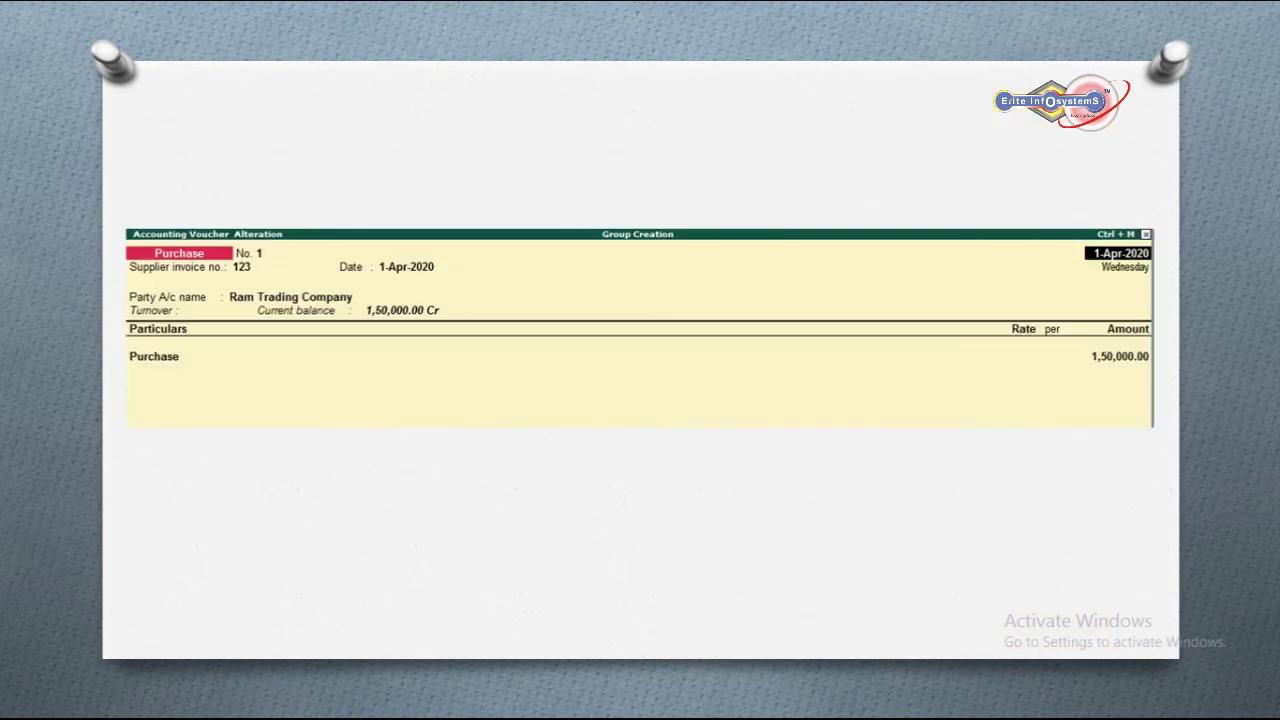
pyautogui.press('Left')
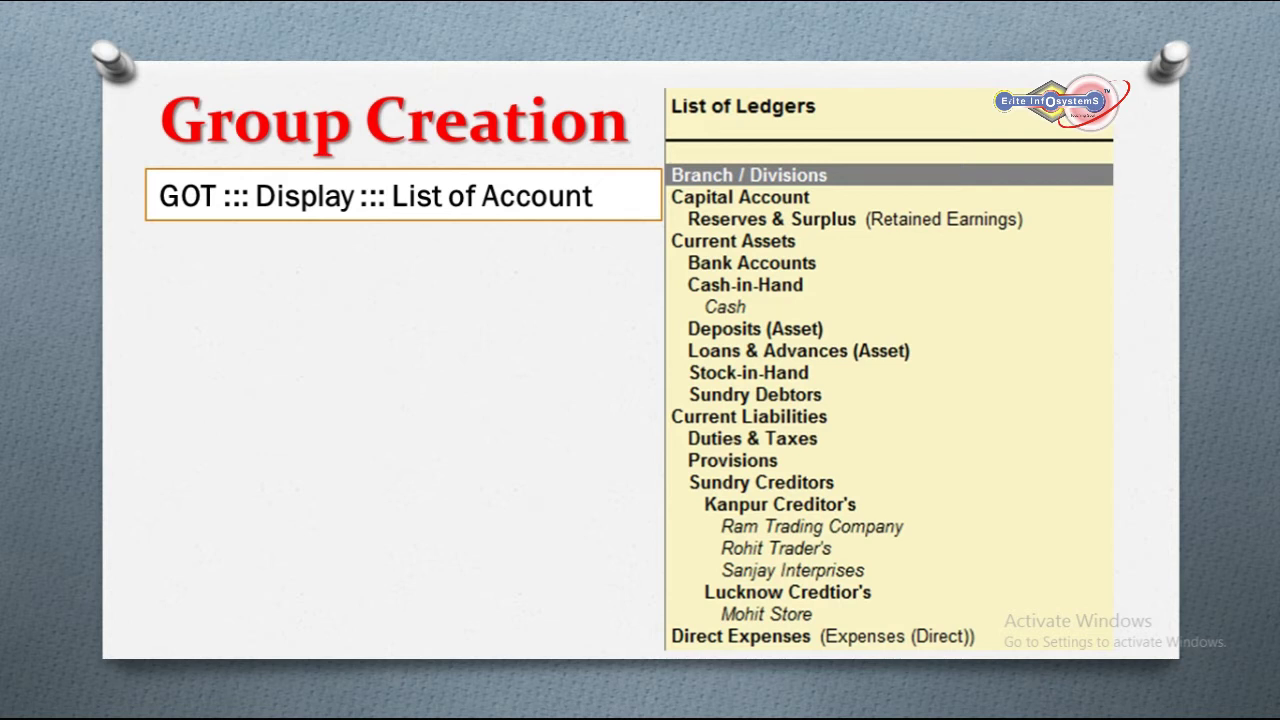
pyautogui.press('Right')
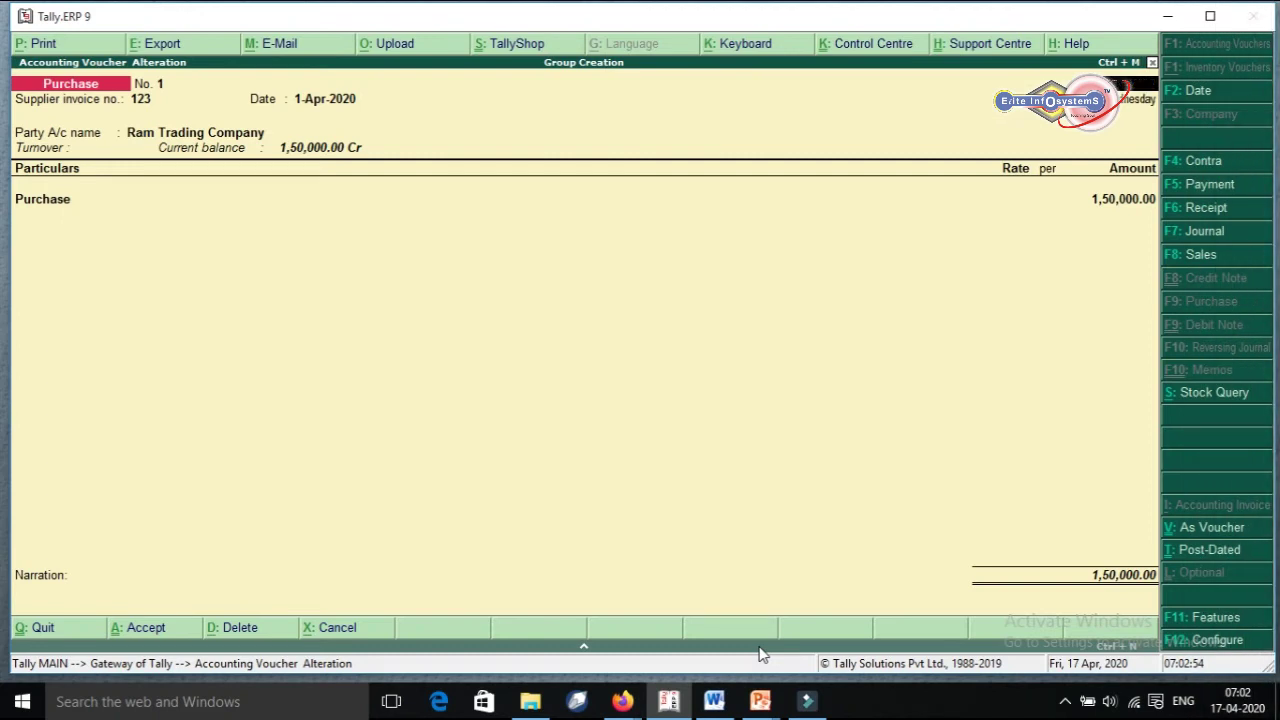
# Quit the open purchase voucher alteration and go back to the Gateway of Tally.
pyautogui.press('Escape')
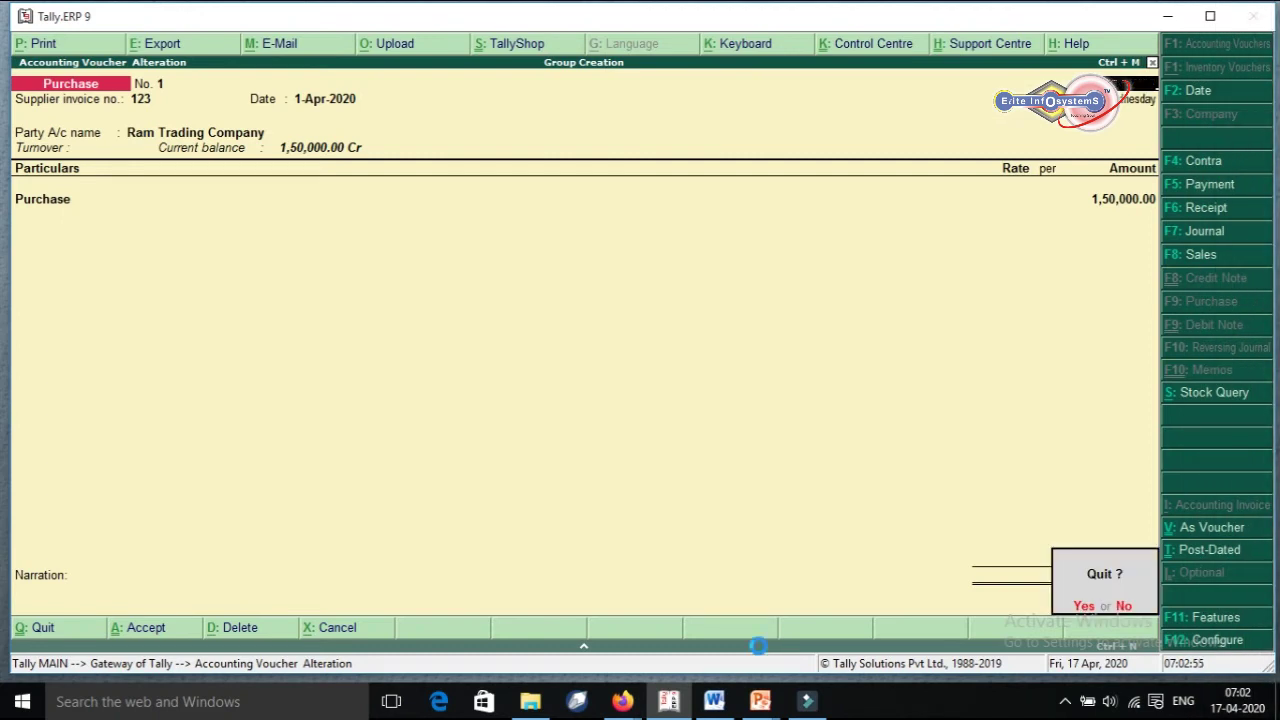
pyautogui.press('Return')
pyautogui.press('Escape')
pyautogui.press('Return')
pyautogui.press('Escape')
pyautogui.press('Escape')
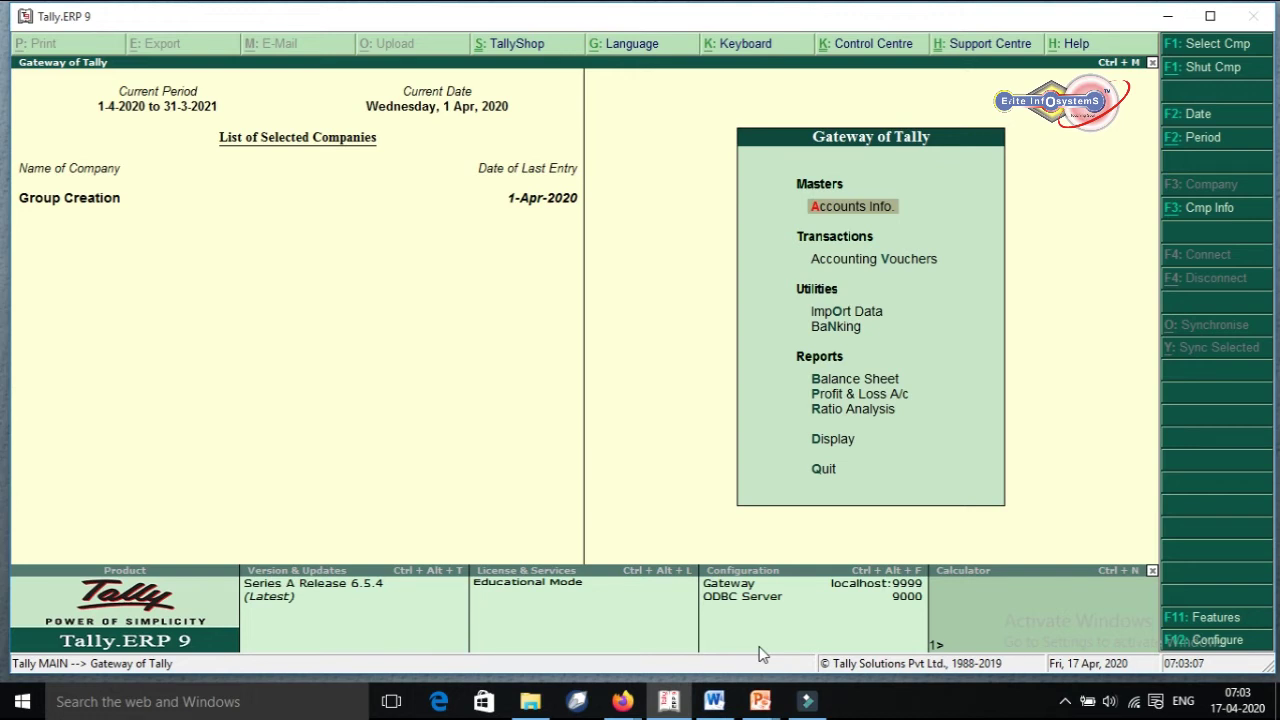
# Look up the existing account groups starting with K and U in the single-group display list.
pyautogui.press('Return')
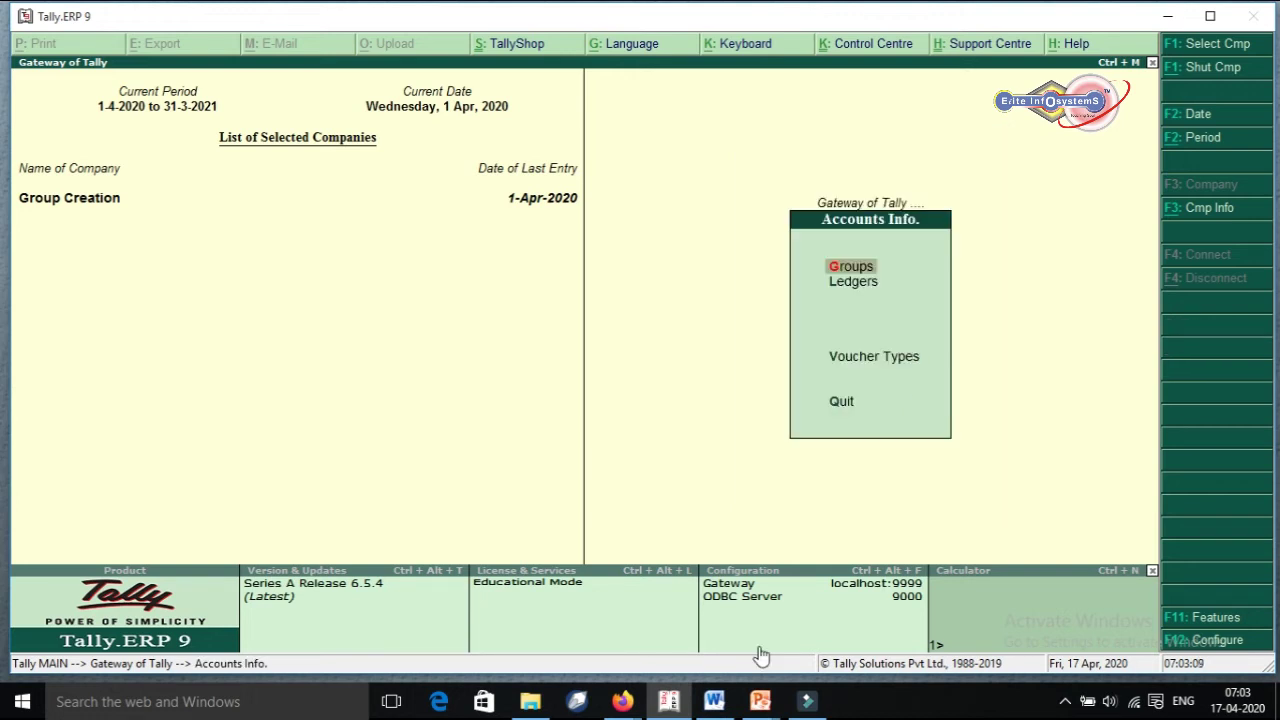
pyautogui.press('Return')
pyautogui.press('Down')
pyautogui.press('Up')
pyautogui.press('Down')
pyautogui.press('Down')
pyautogui.press('Up')
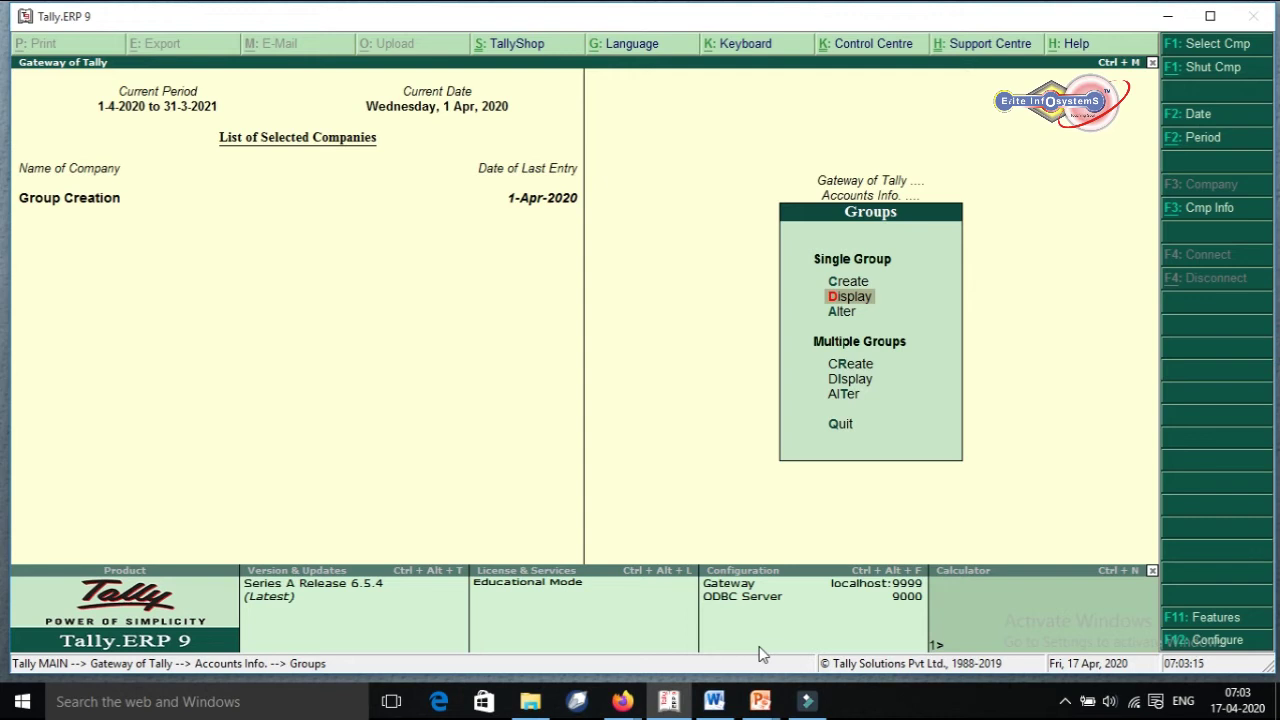
pyautogui.press('Return')
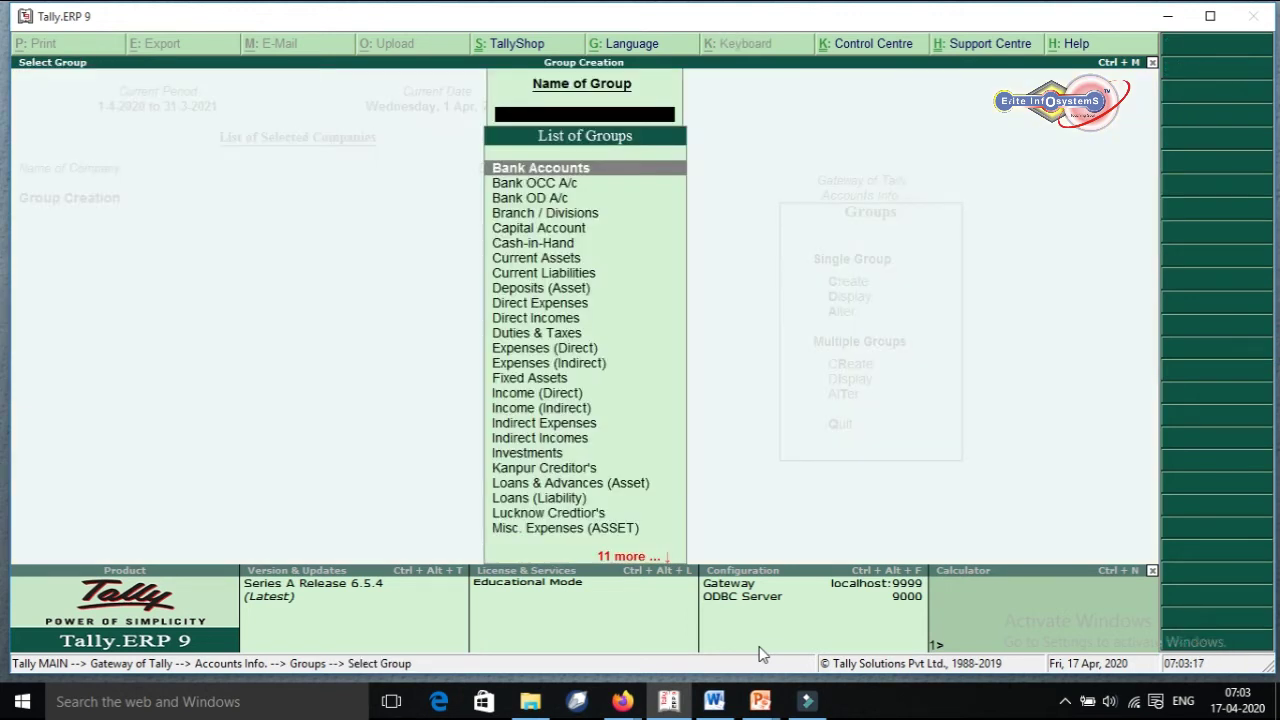
pyautogui.write('K')
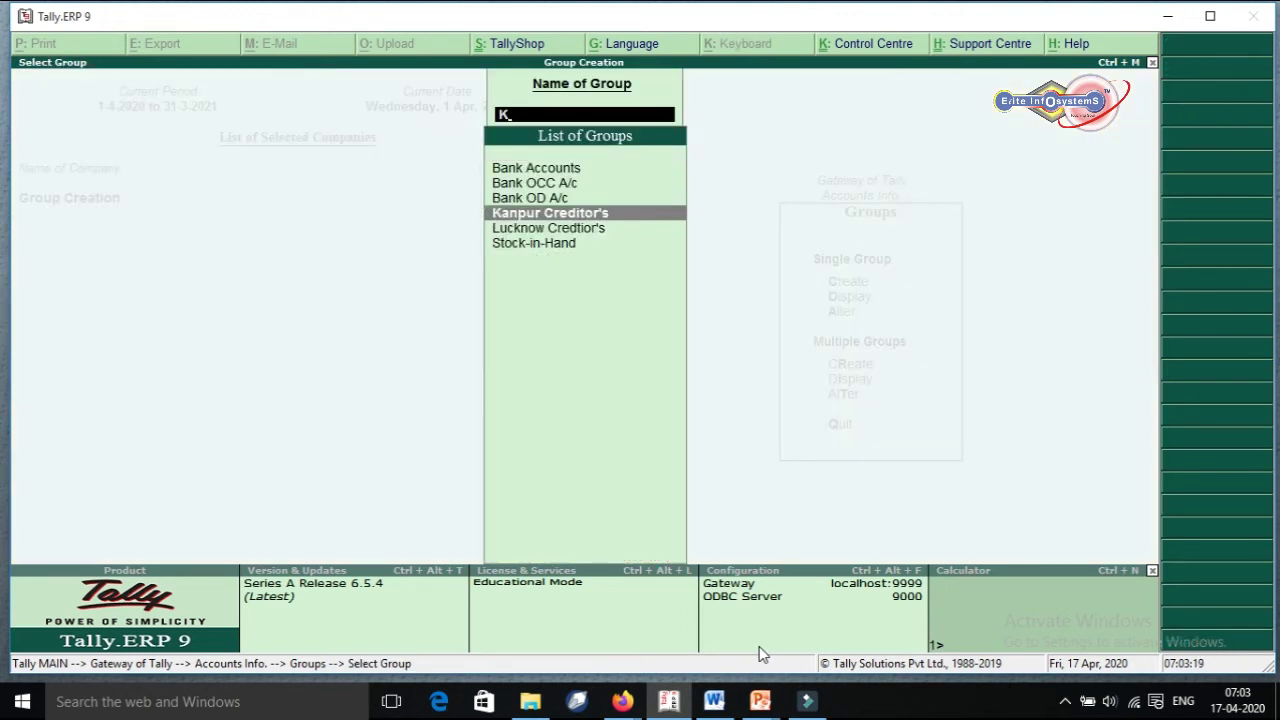
pyautogui.press('Down')
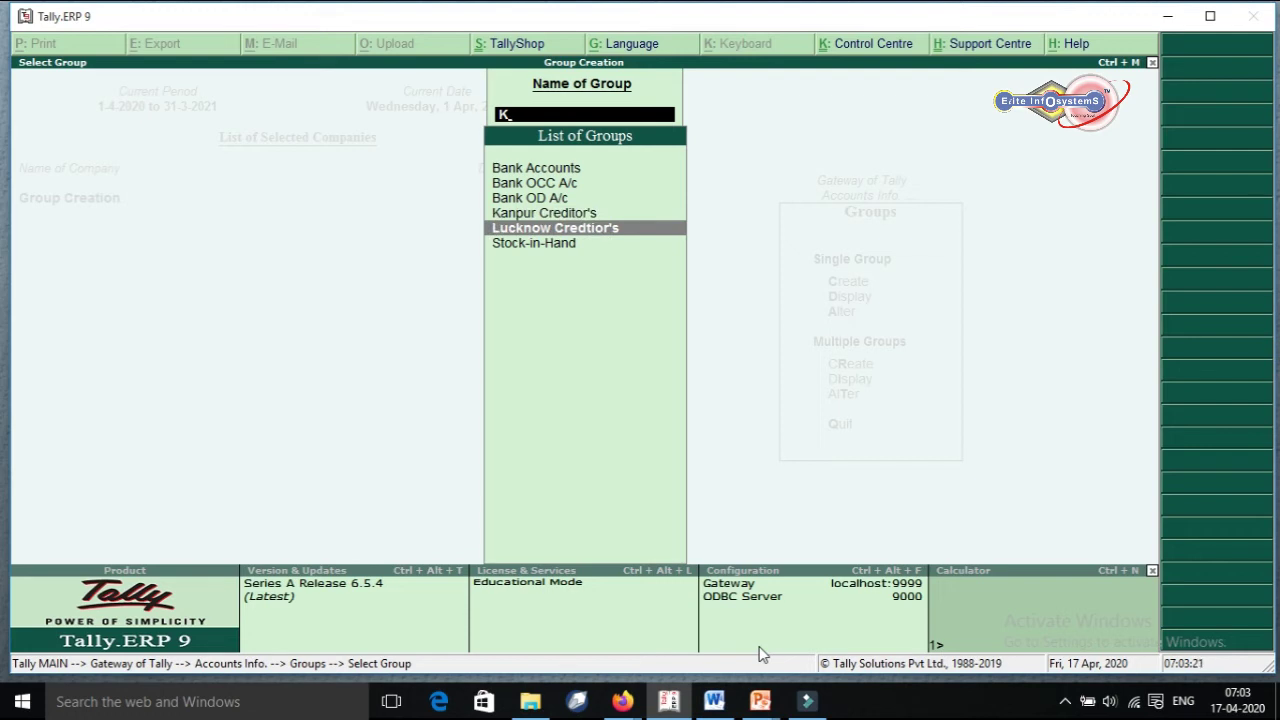
pyautogui.press('BackSpace')
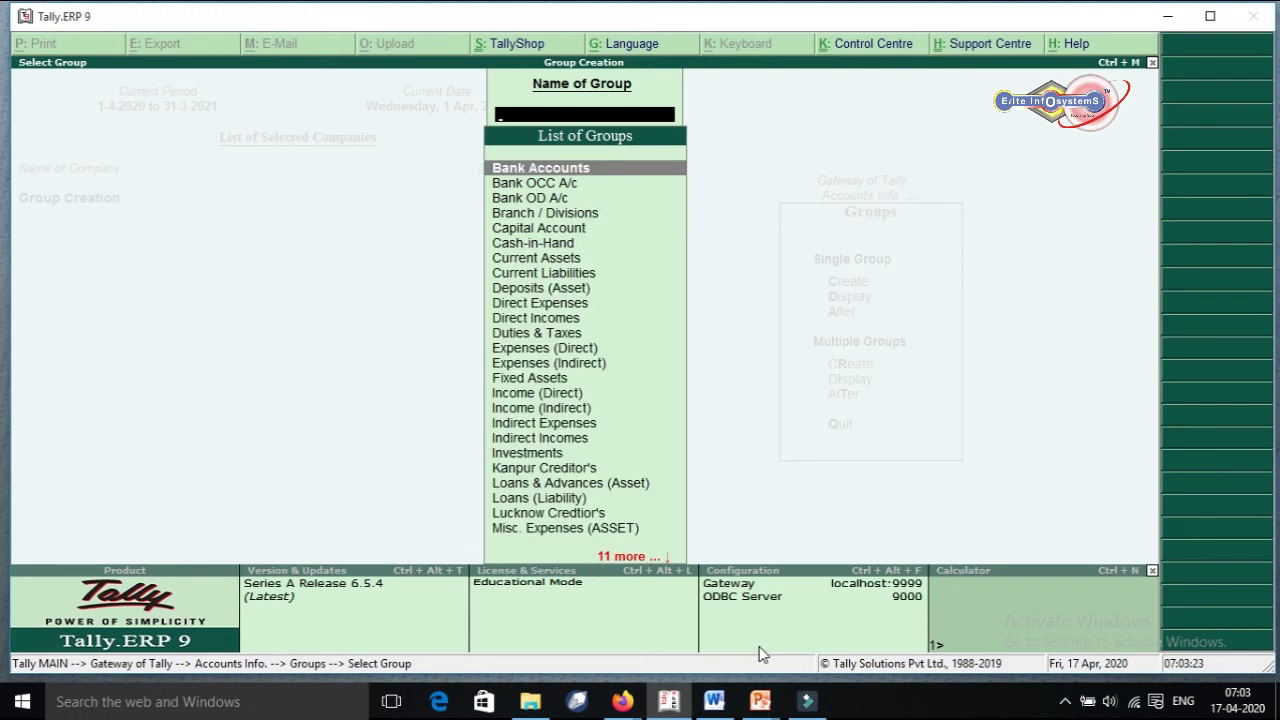
pyautogui.write('U')
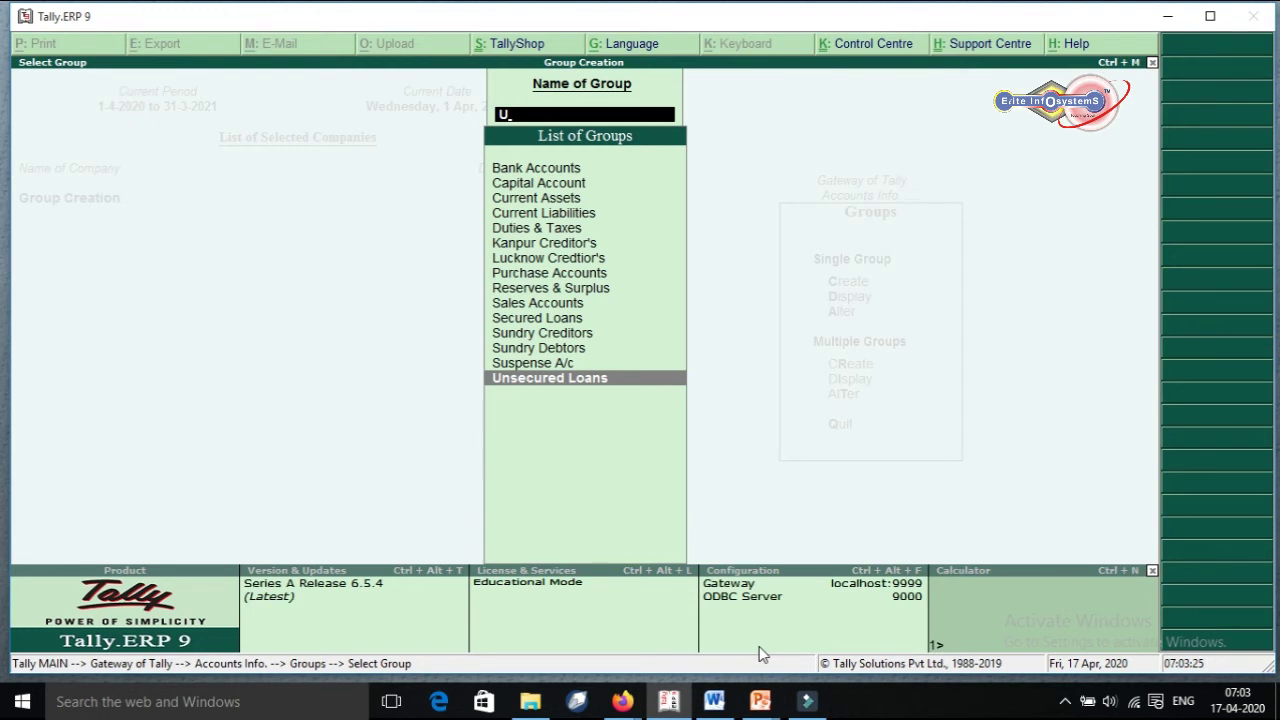
pyautogui.press('BackSpace')
pyautogui.press('Escape')
# Start creating a single group and name it Unnao Creditor's, leaving the alias blank.
pyautogui.press('Down')
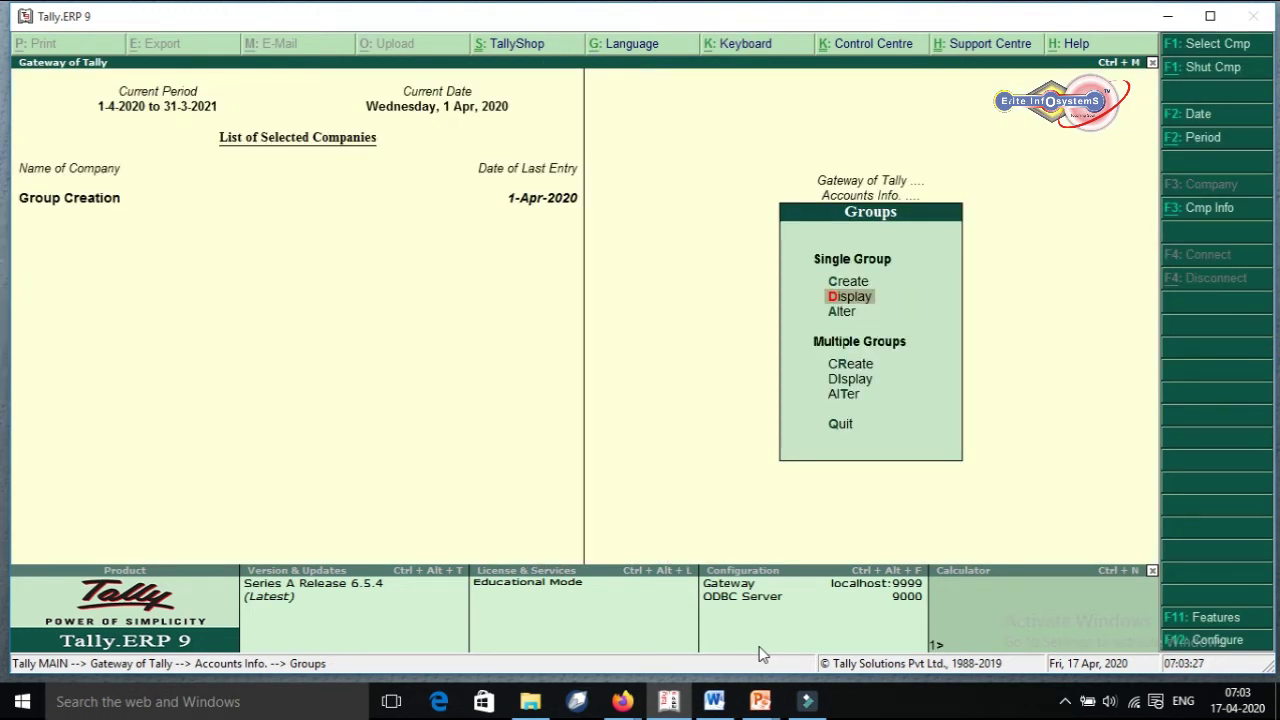
pyautogui.write('c')
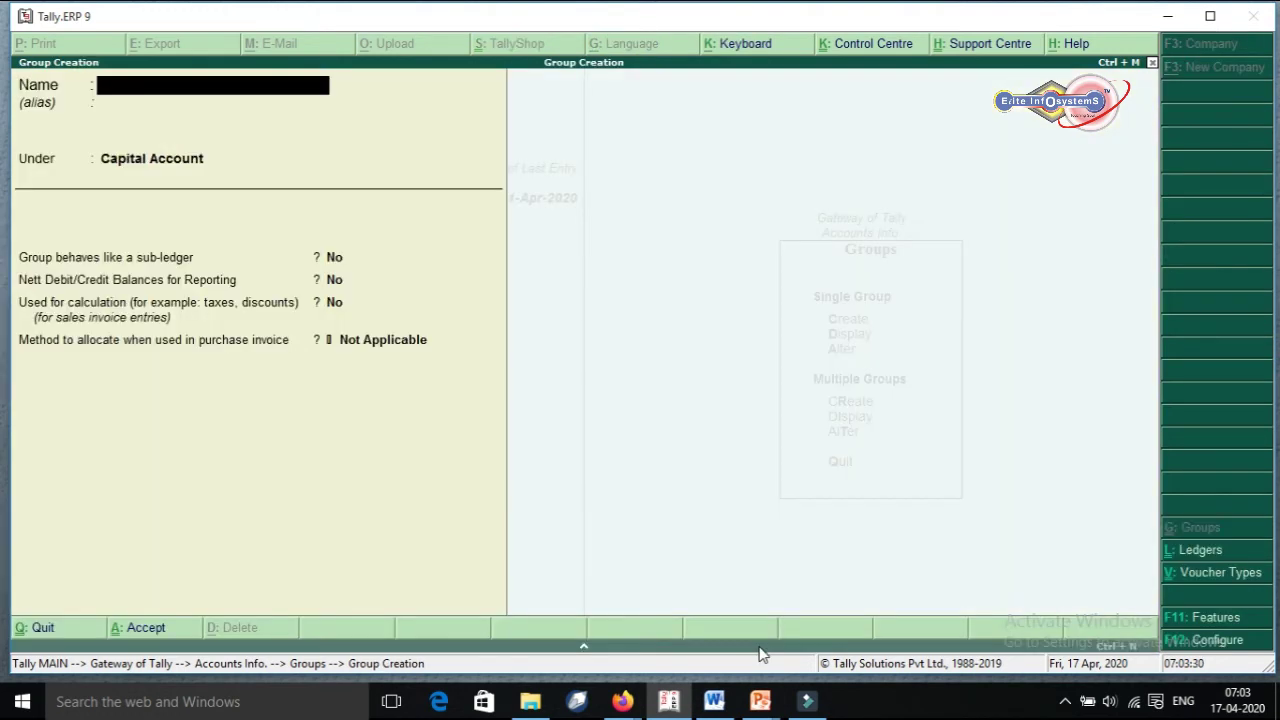
pyautogui.write("Unnao Creditor's")
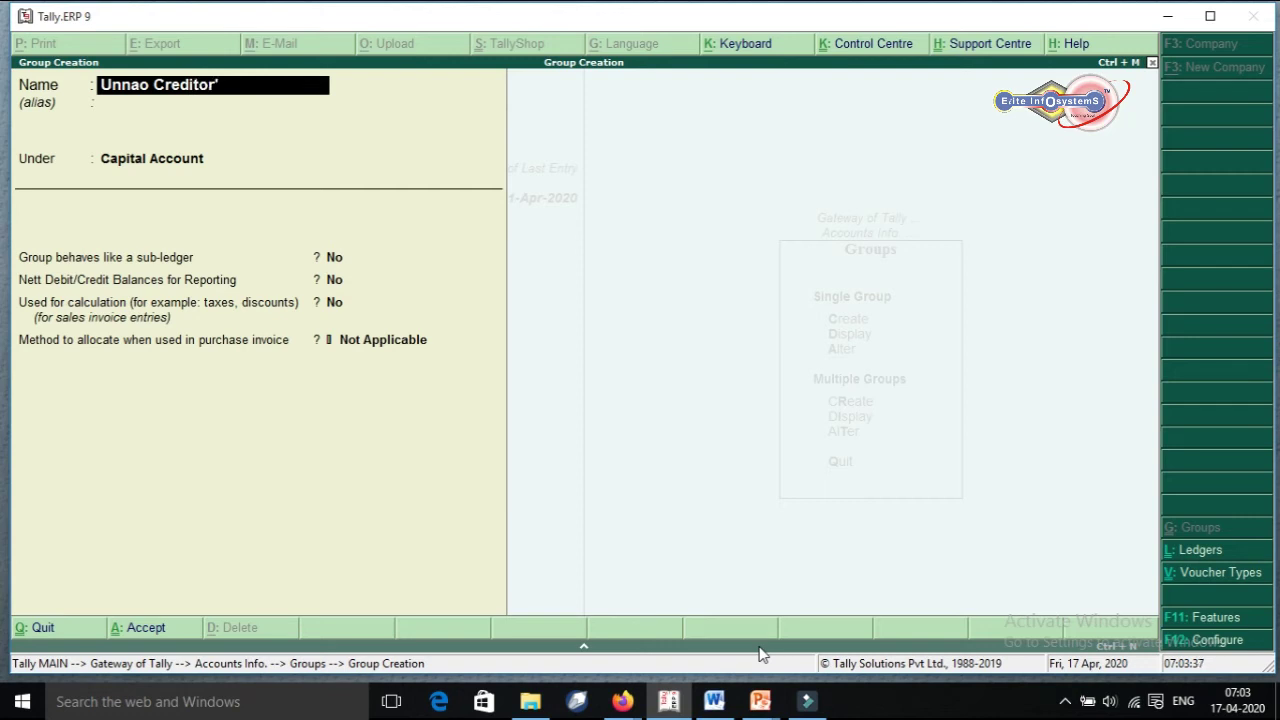
pyautogui.press('Return')
pyautogui.press('Return')
# Place the new group under Sundry Creditors, save it with the remaining default options, and leave group creation.
pyautogui.write('Ssu')
pyautogui.press('BackSpace')
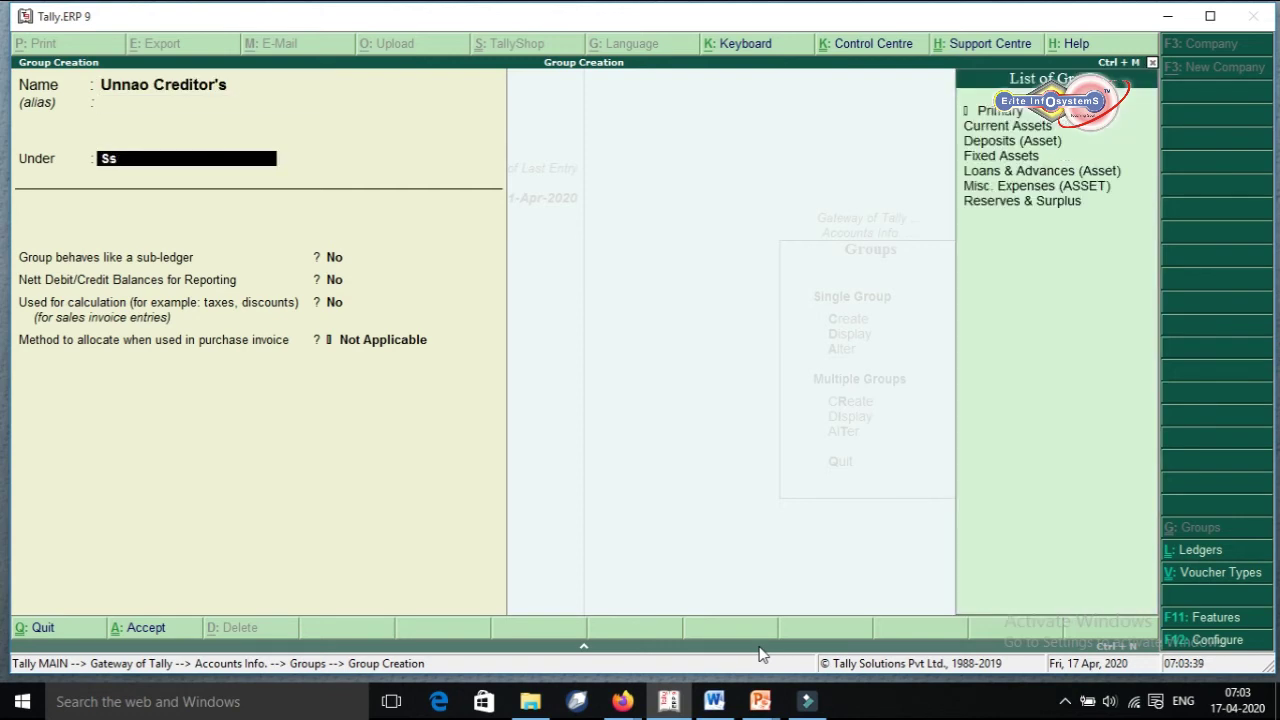
pyautogui.press('BackSpace')
pyautogui.write('u')
pyautogui.press('Down')
pyautogui.press('Return')
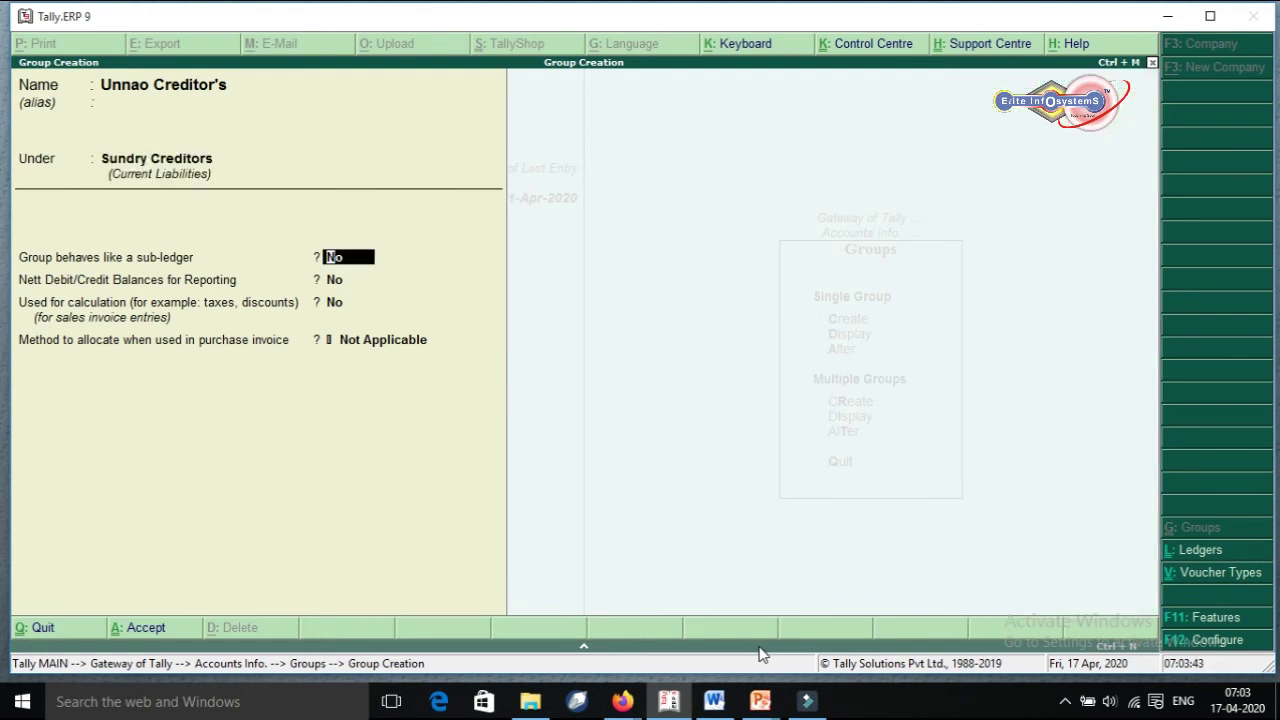
pyautogui.press('Return')
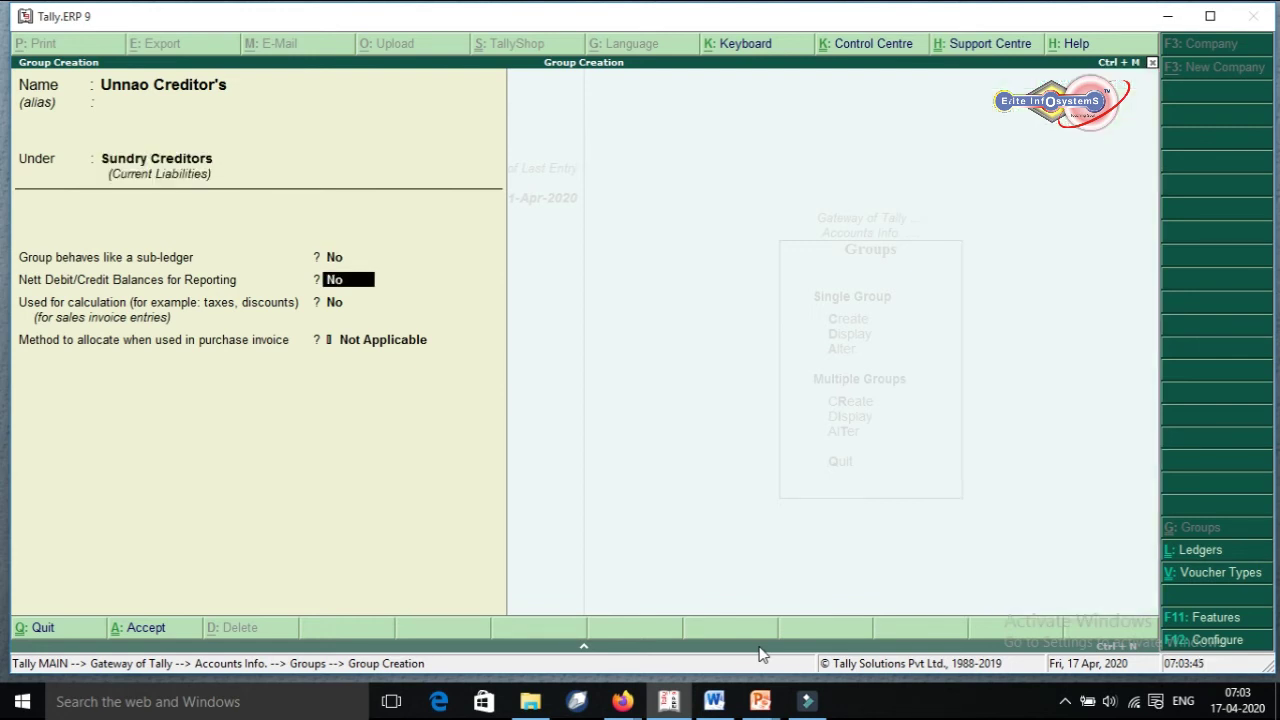
pyautogui.hotkey('ctrl', 'a')
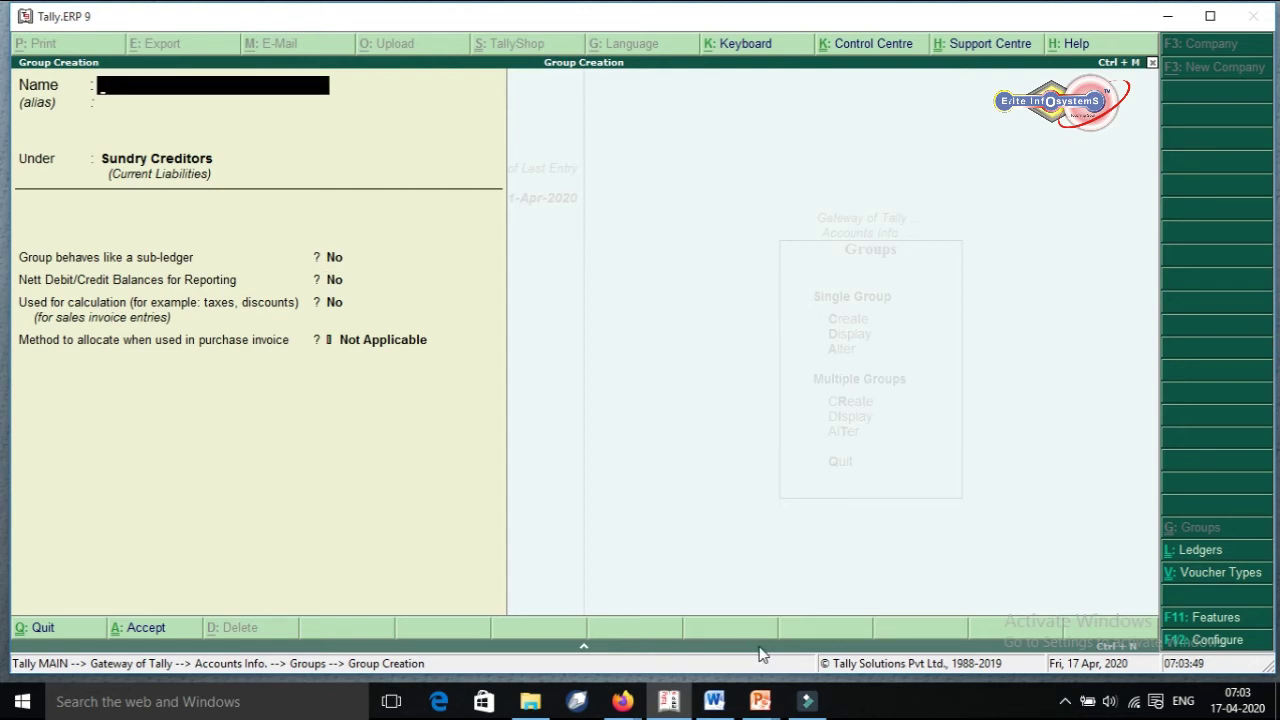
pyautogui.press('Escape')
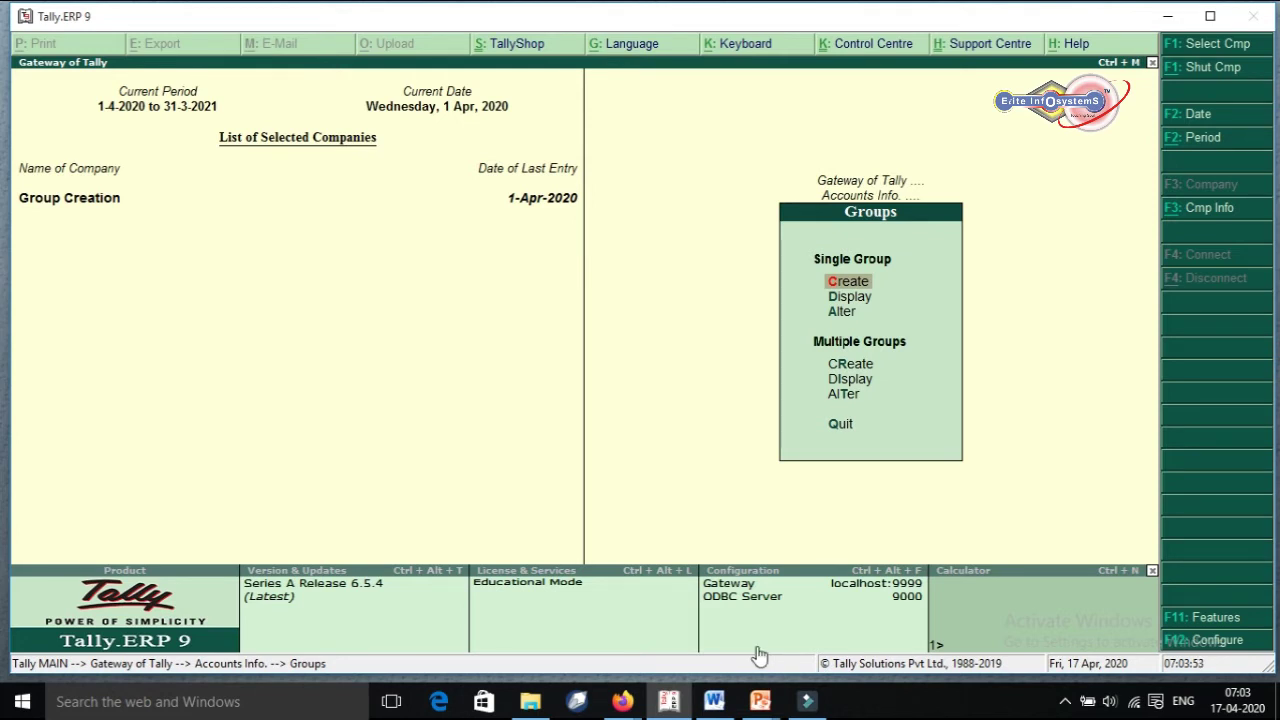
pyautogui.press('Escape')
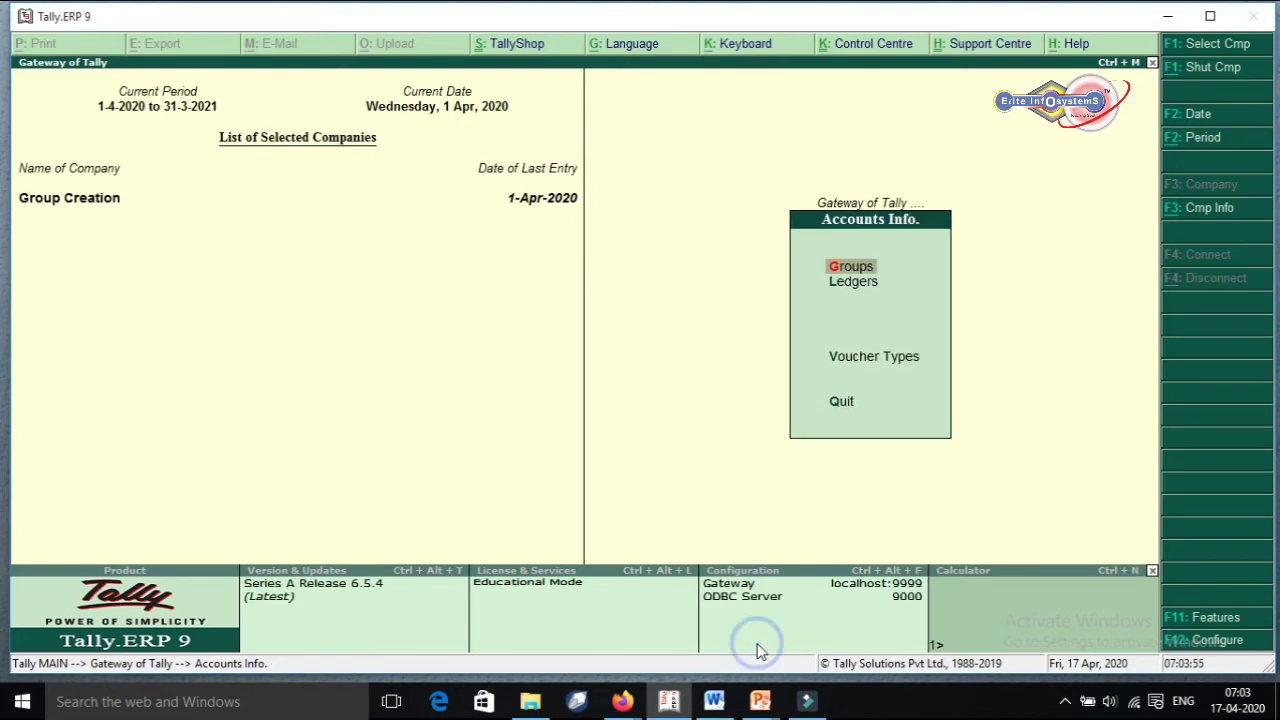
# Start creating a single ledger and name it Suraj Corporation, leaving the alias blank.
pyautogui.click(758, 648)
pyautogui.press('Escape')
pyautogui.press('Down')
pyautogui.press('Return')
pyautogui.press('Down')
pyautogui.press('Up')
pyautogui.press('Return')
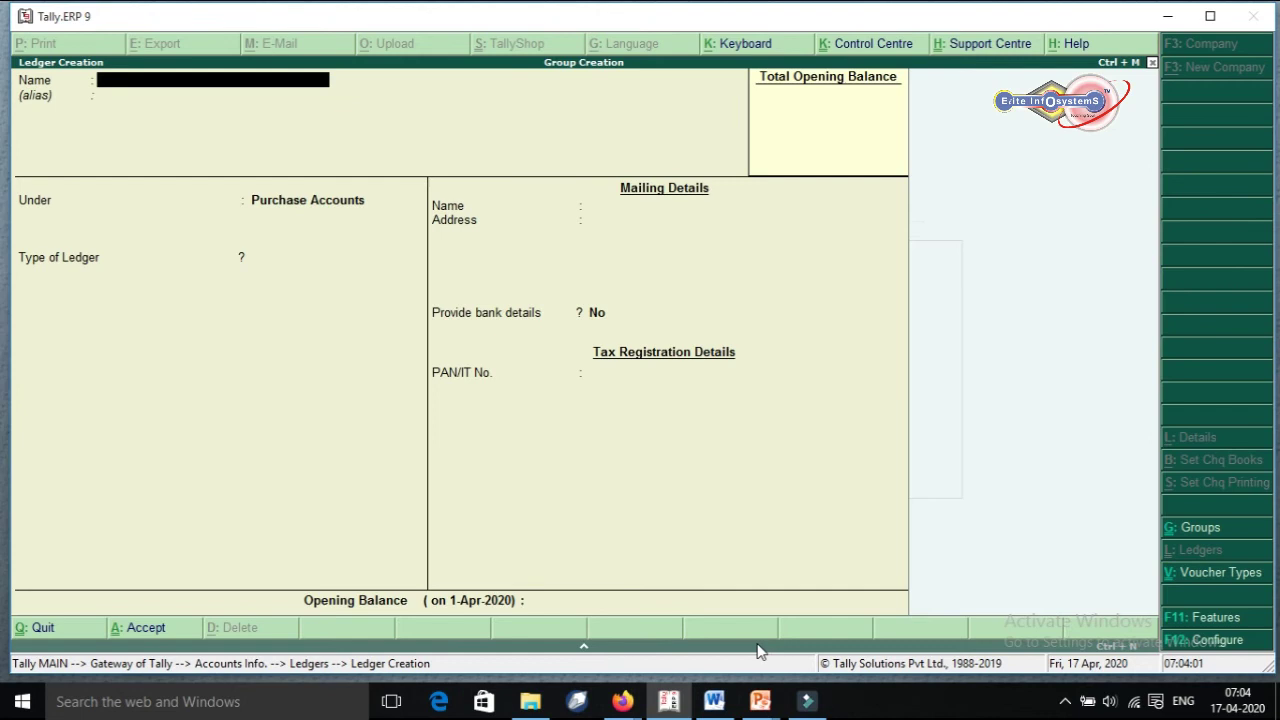
pyautogui.write('Suraj Corporation')
pyautogui.press('Return')
pyautogui.press('Return')
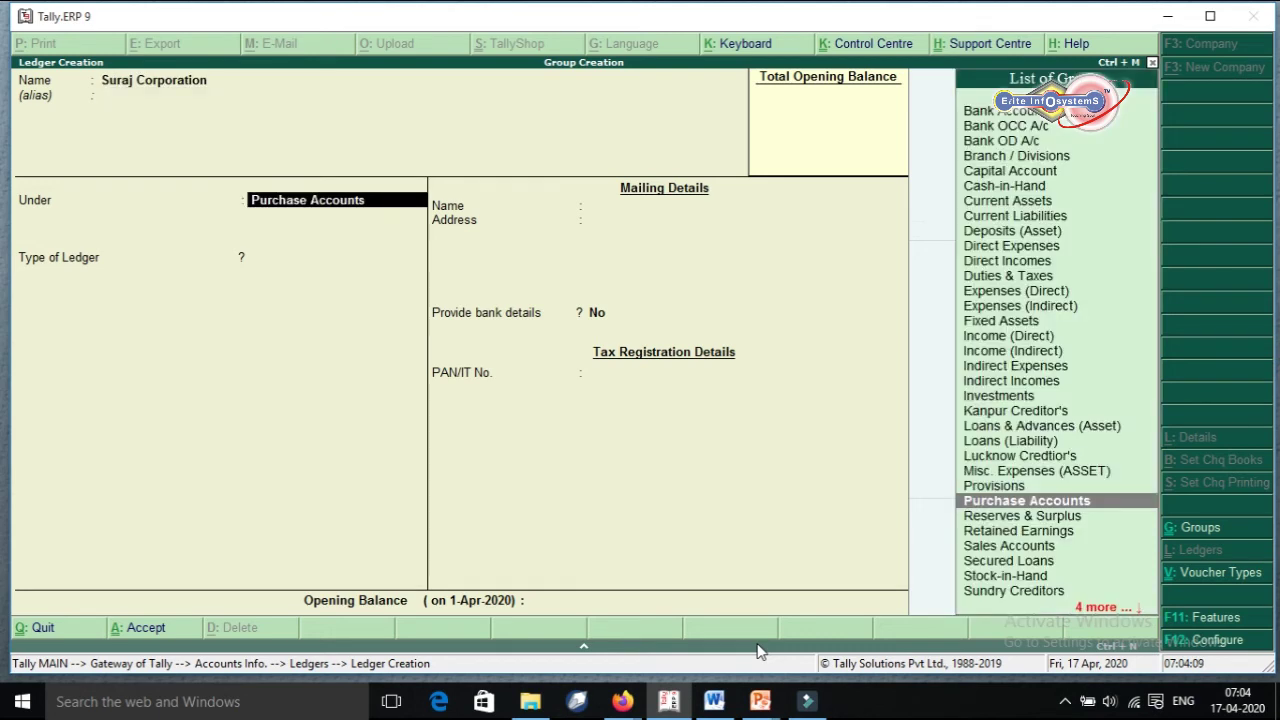
# Place the Suraj Corporation ledger under Unnao Creditor's, maintain its balances bill-by-bill, and save it.
pyautogui.write('Un')
pyautogui.press('Down')
pyautogui.press('Up')
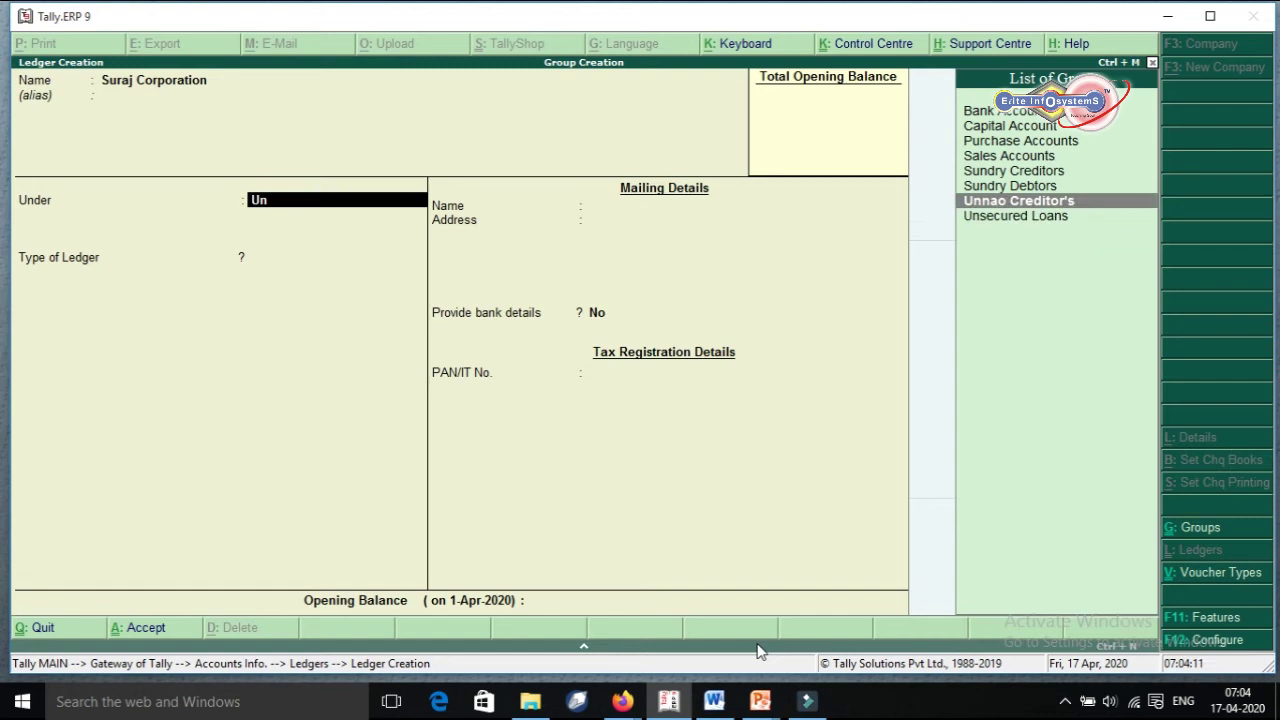
pyautogui.press('Return')
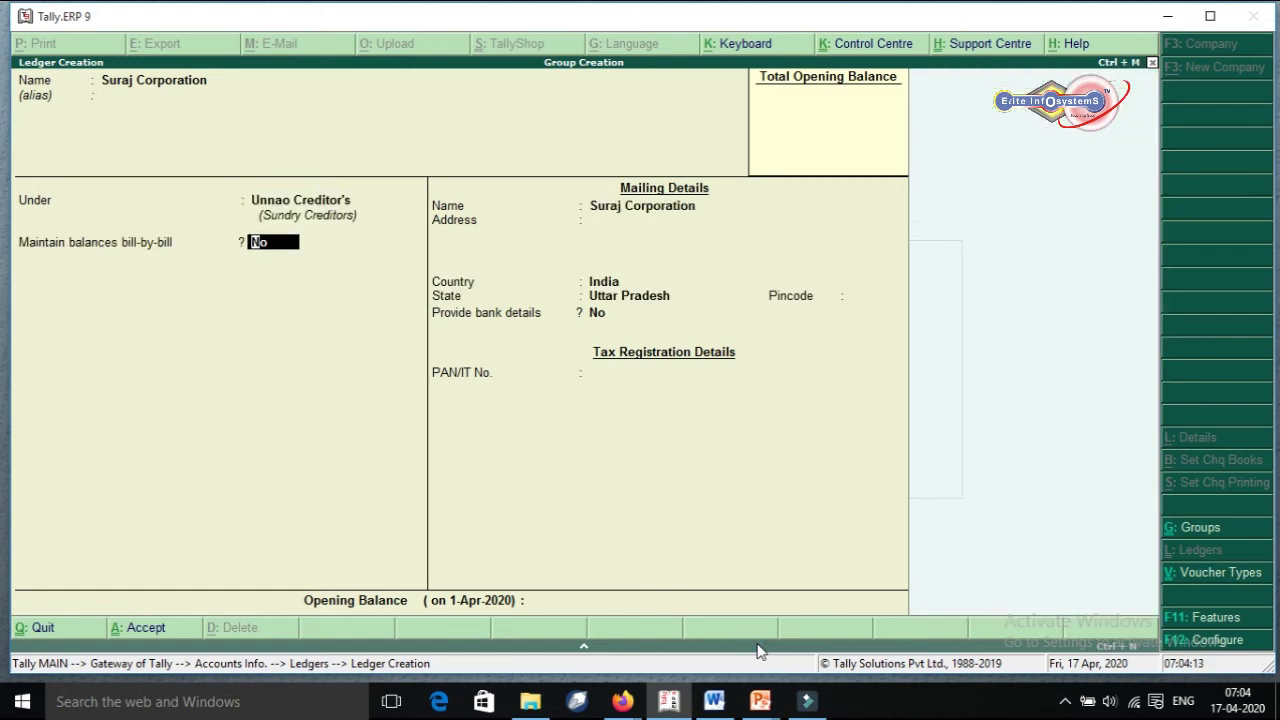
pyautogui.press('y')
pyautogui.press('Escape')
pyautogui.press('Escape')
pyautogui.press('y')
pyautogui.press('Escape')
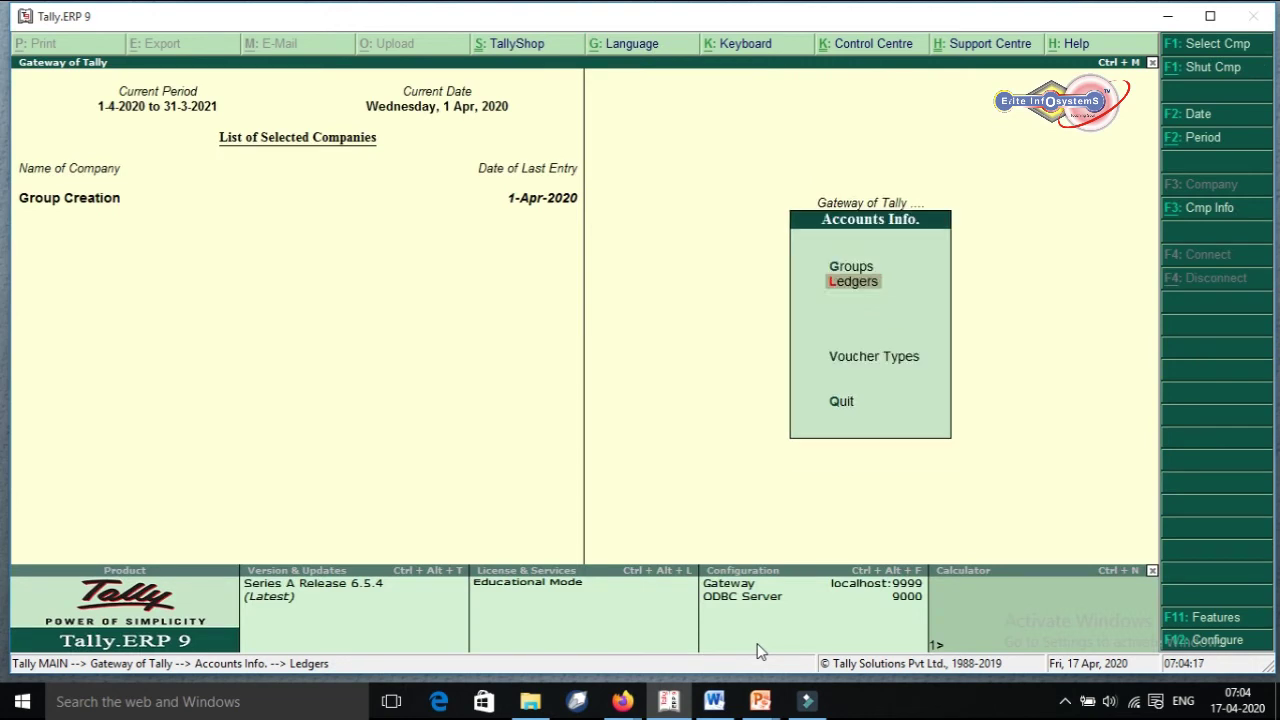
# Display the List of Accounts to check the creditor groups and their ledgers, and return to the Gateway of Tally.
pyautogui.press('Escape')
pyautogui.press('d')
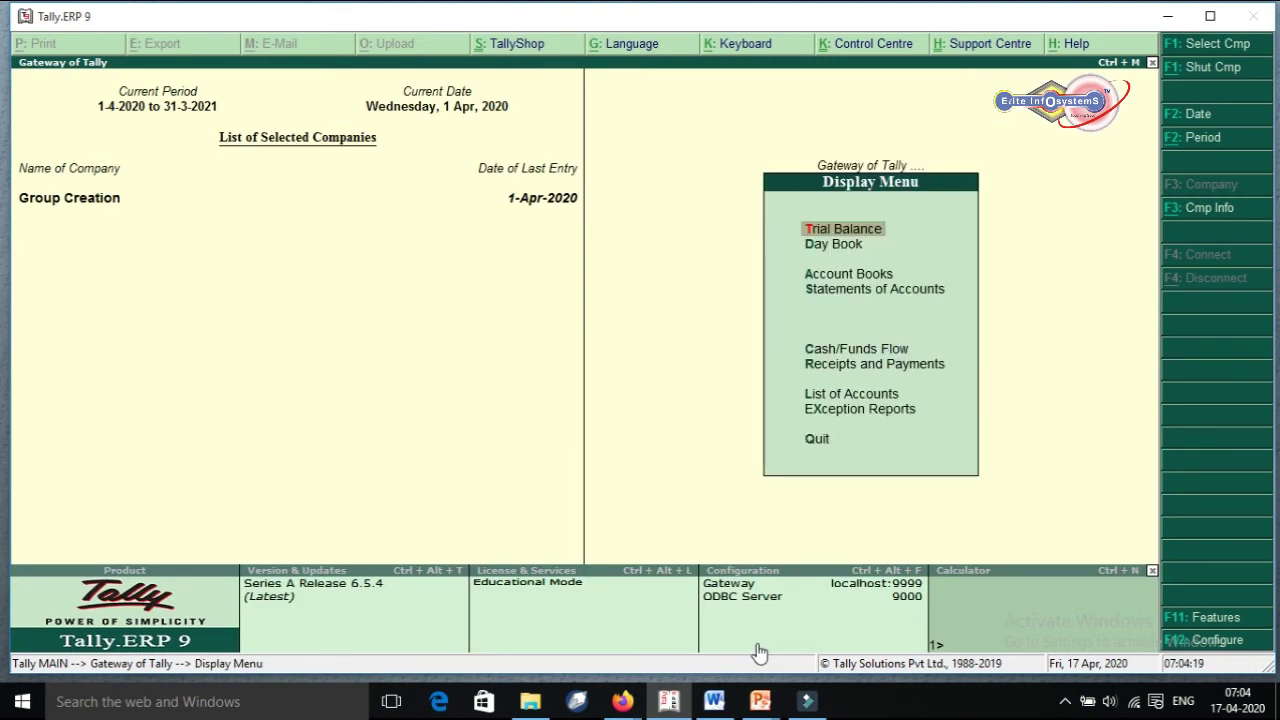
pyautogui.press('i')
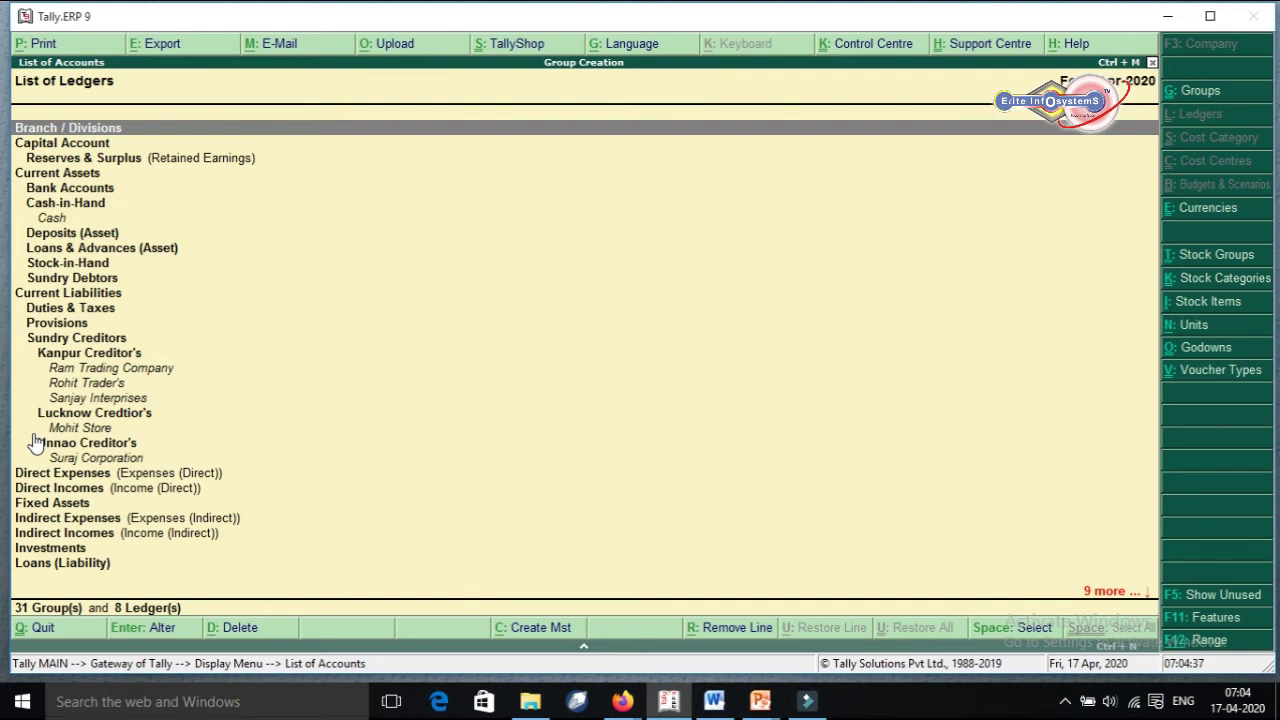
pyautogui.press('Escape')
pyautogui.press('Escape')
pyautogui.press('Escape')
pyautogui.press('Escape')
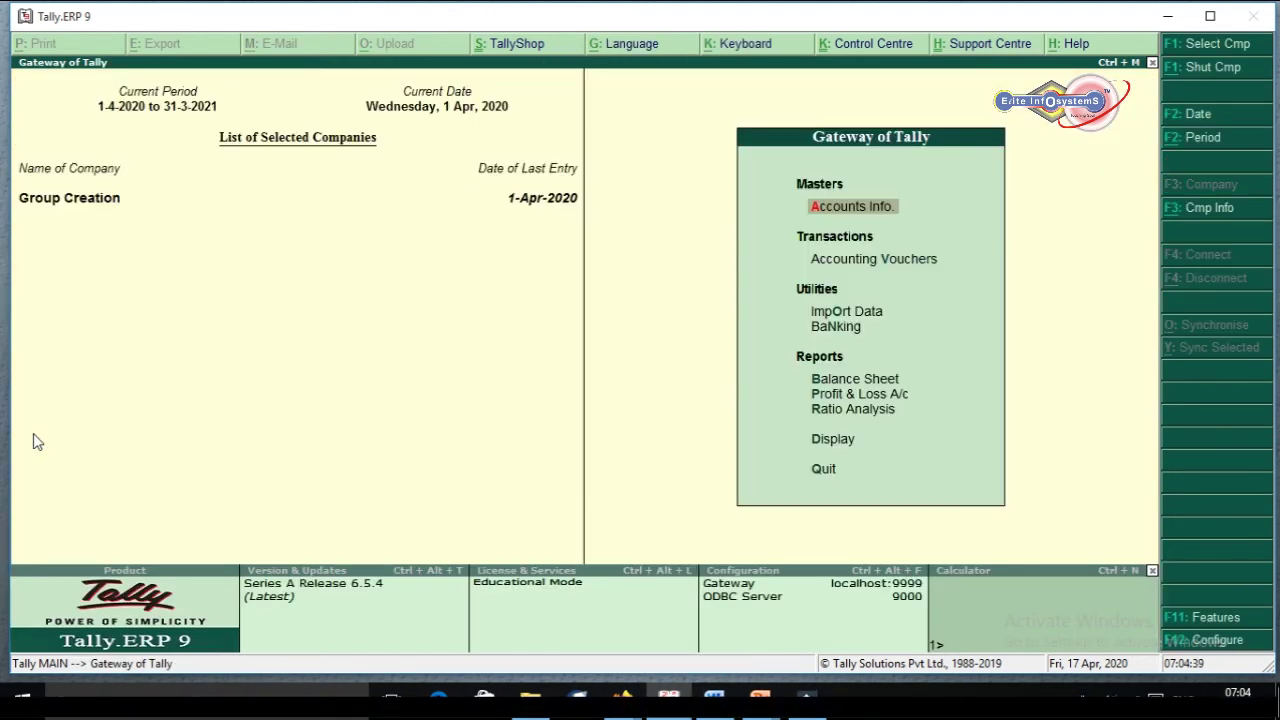
# Begin a purchase voucher with supplier invoice number 123 dated 1-Apr-2020 and Mohit Store as the party account.
pyautogui.press('v')
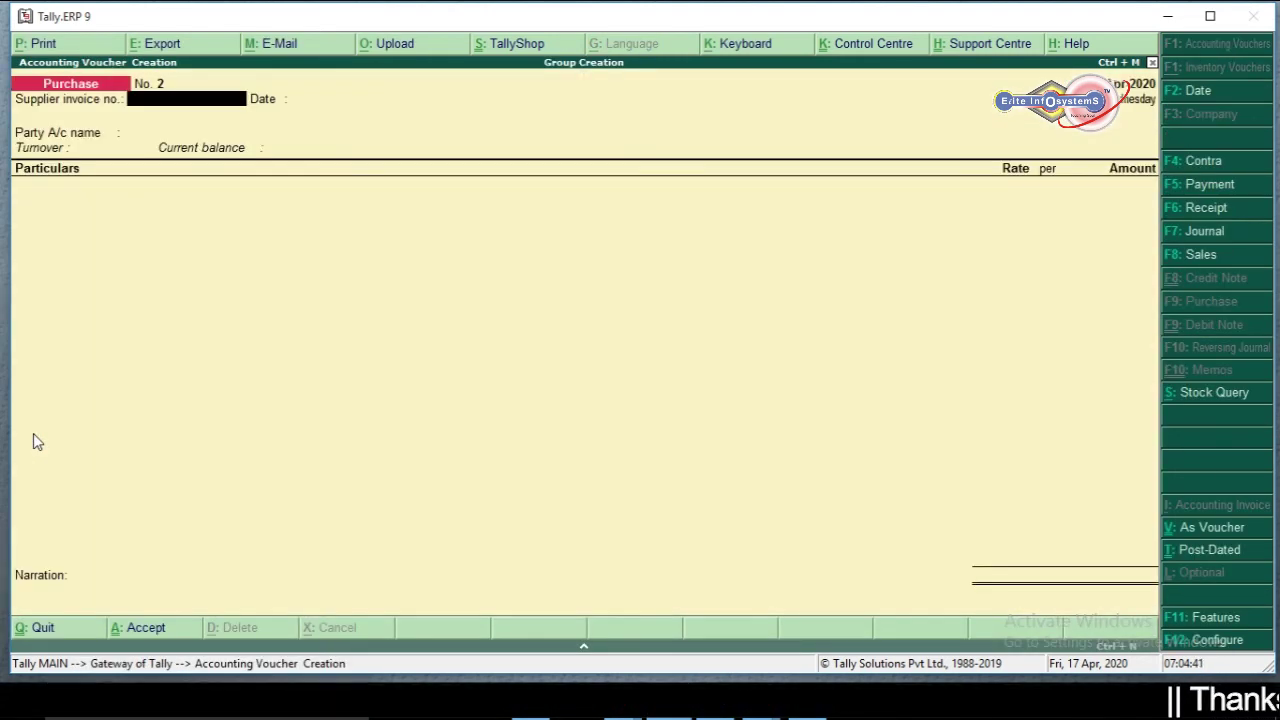
pyautogui.write('123')
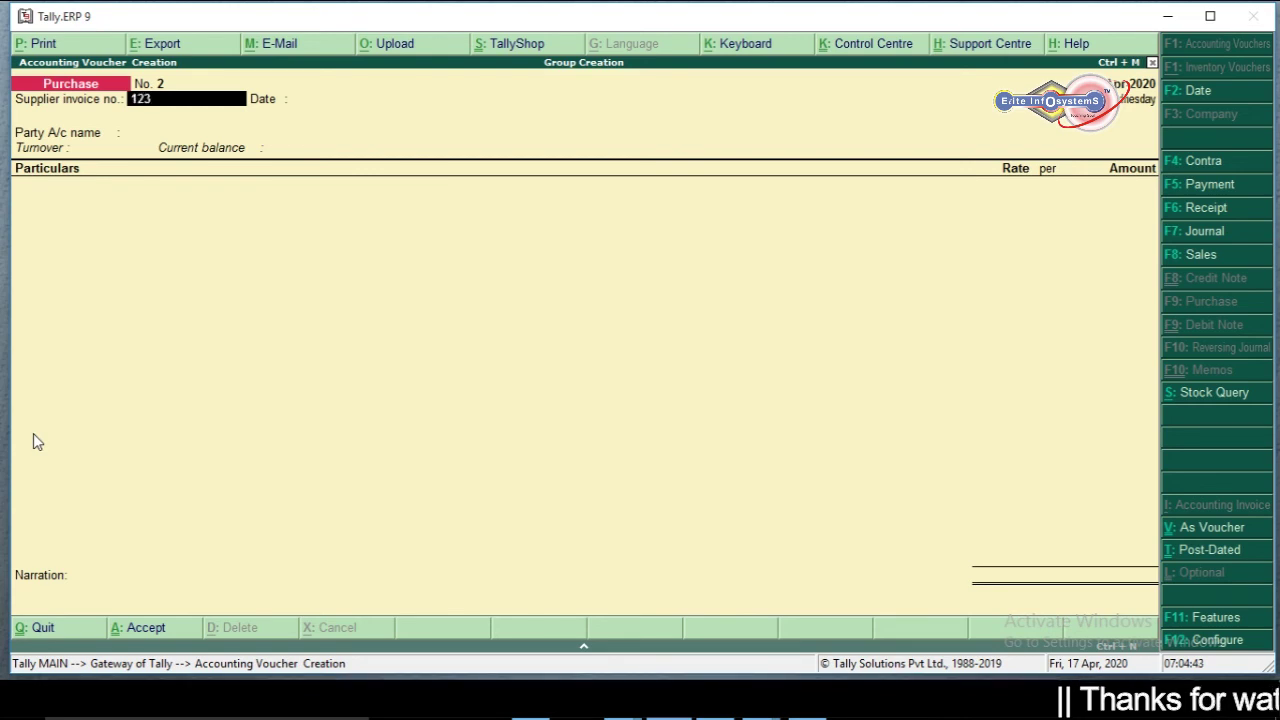
pyautogui.press('Return')
pyautogui.press('Return')
pyautogui.press('Down')
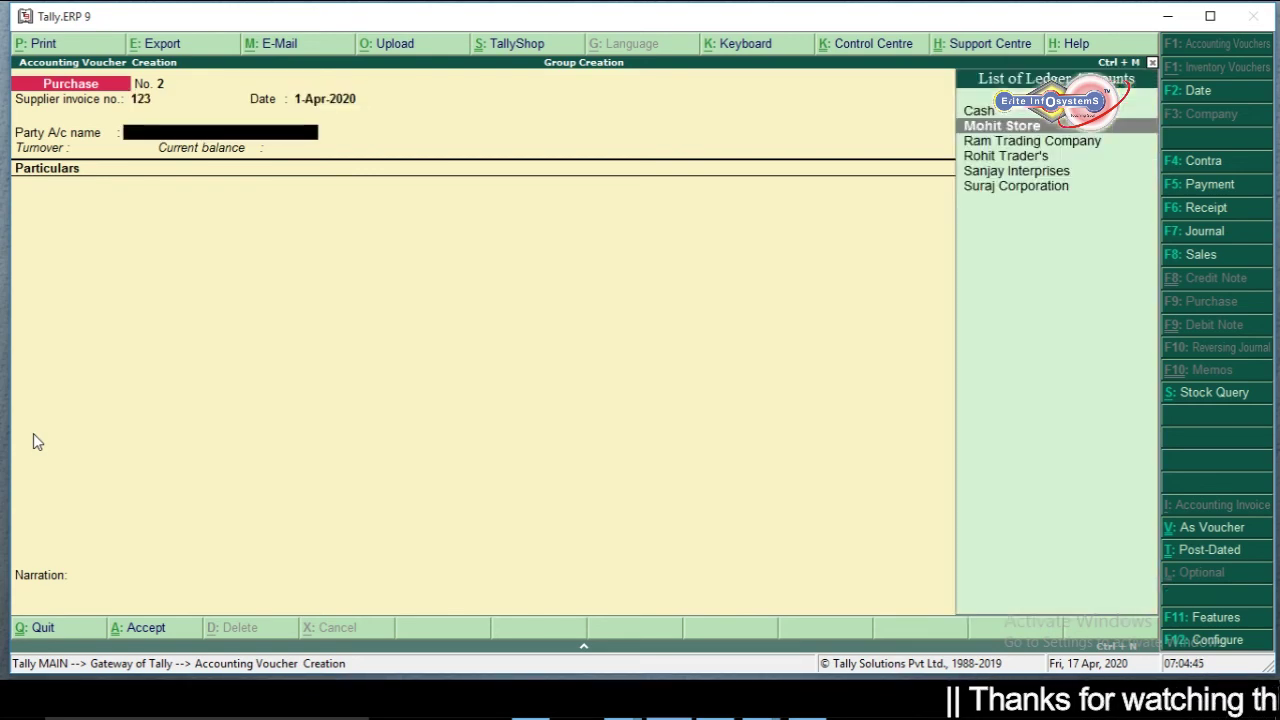
pyautogui.press('Down')
pyautogui.press('Up')
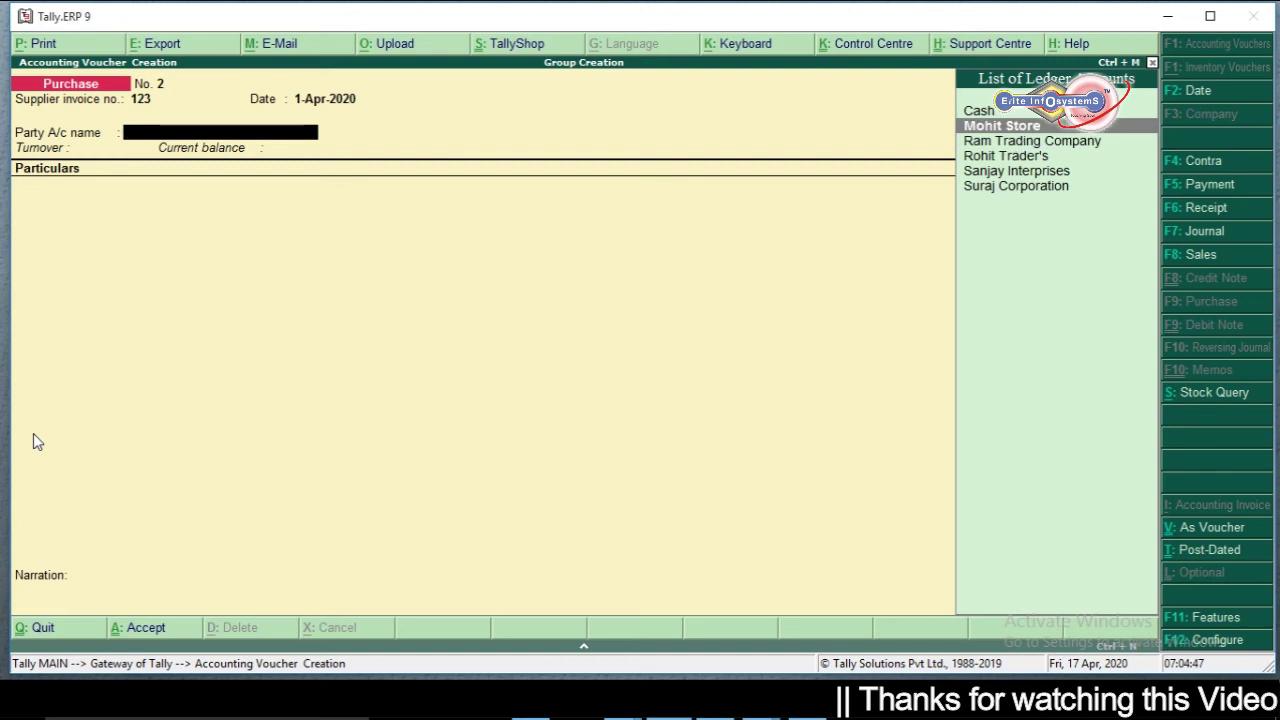
pyautogui.press('Return')
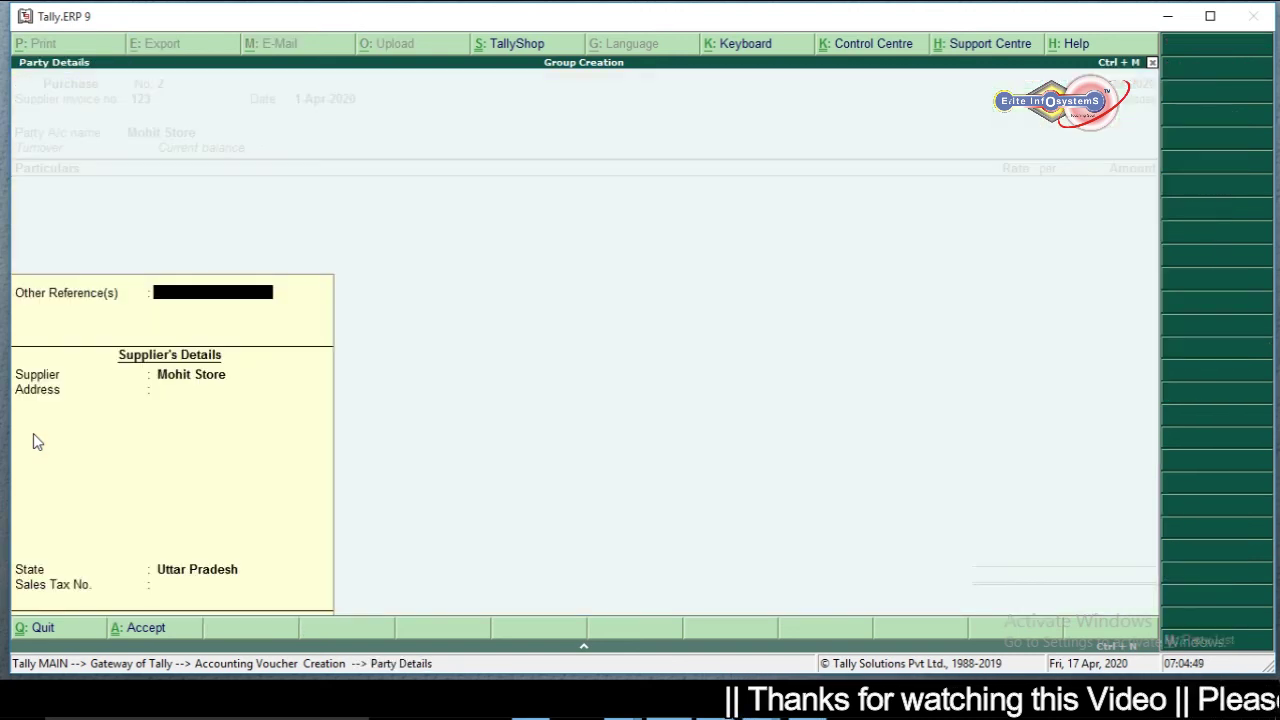
# Accept Mohit Store's supplier details as shown and enter the Purchase ledger with an amount of 90,000.
pyautogui.press('Return')
pyautogui.press('Return')
pyautogui.press('Return')
pyautogui.press('Return')
pyautogui.press('Return')
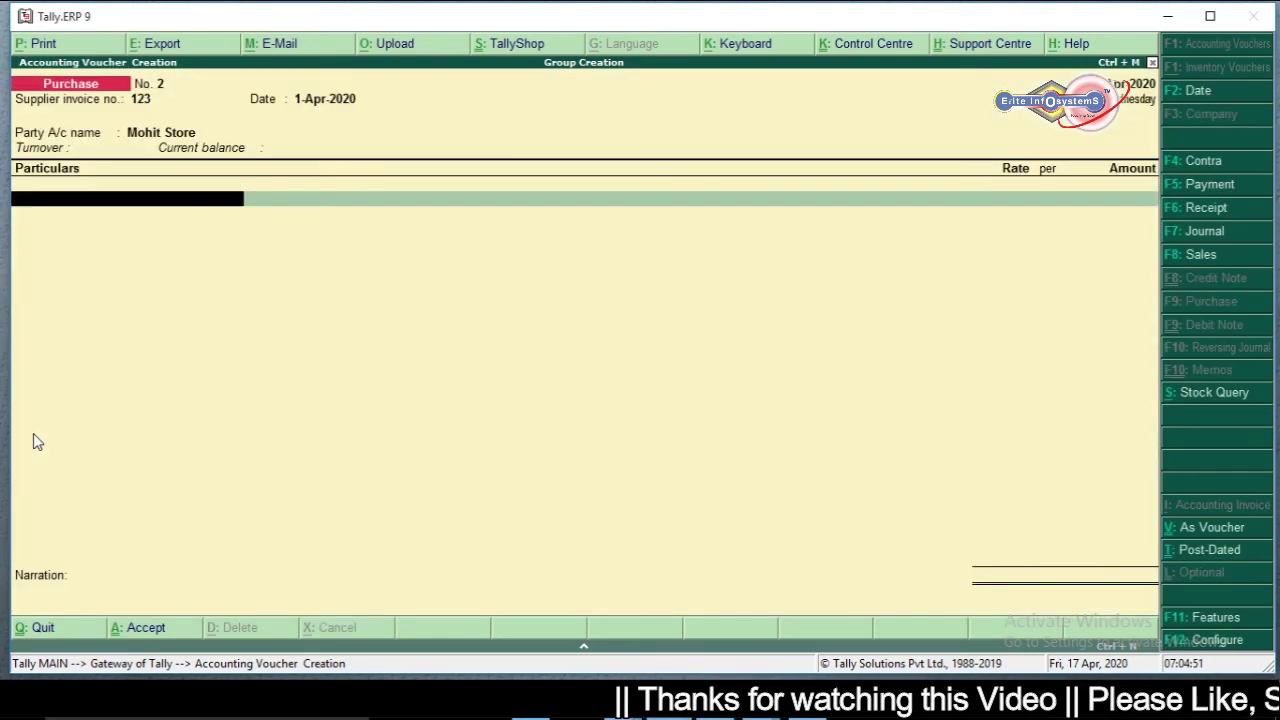
pyautogui.write('Purchase')
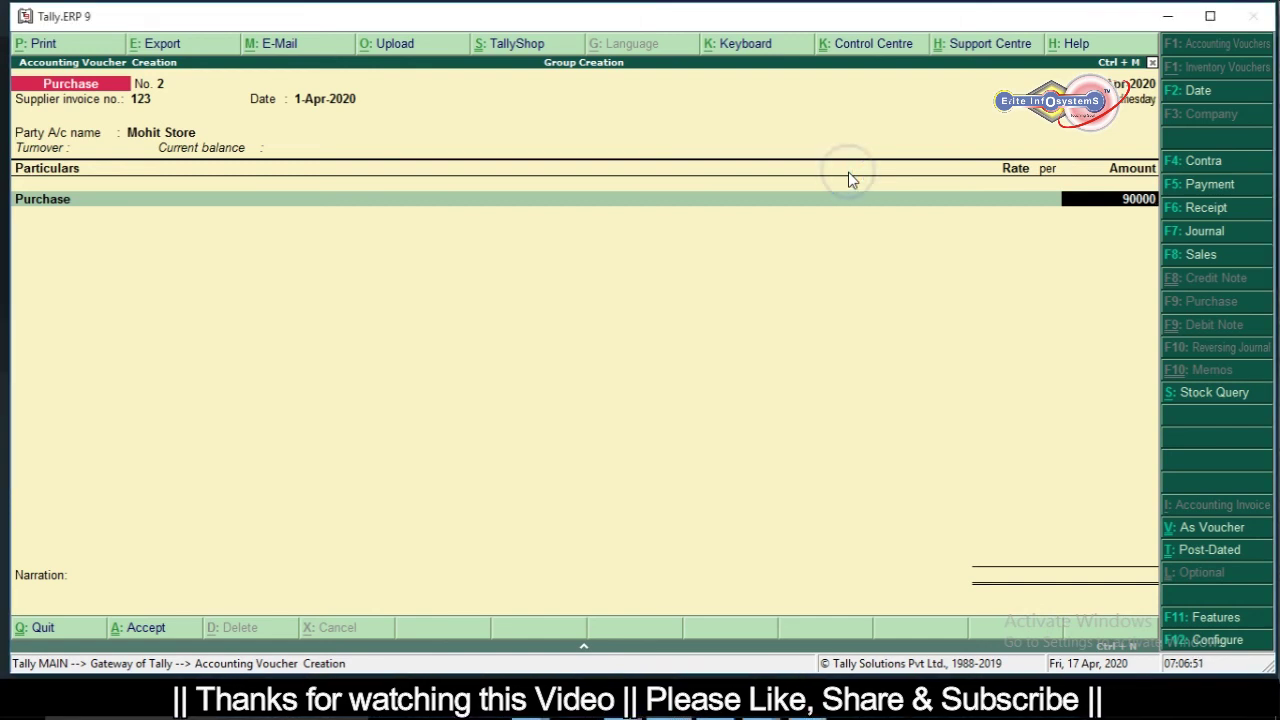
pyautogui.press('Return')
pyautogui.press('Return')
pyautogui.press('Return')
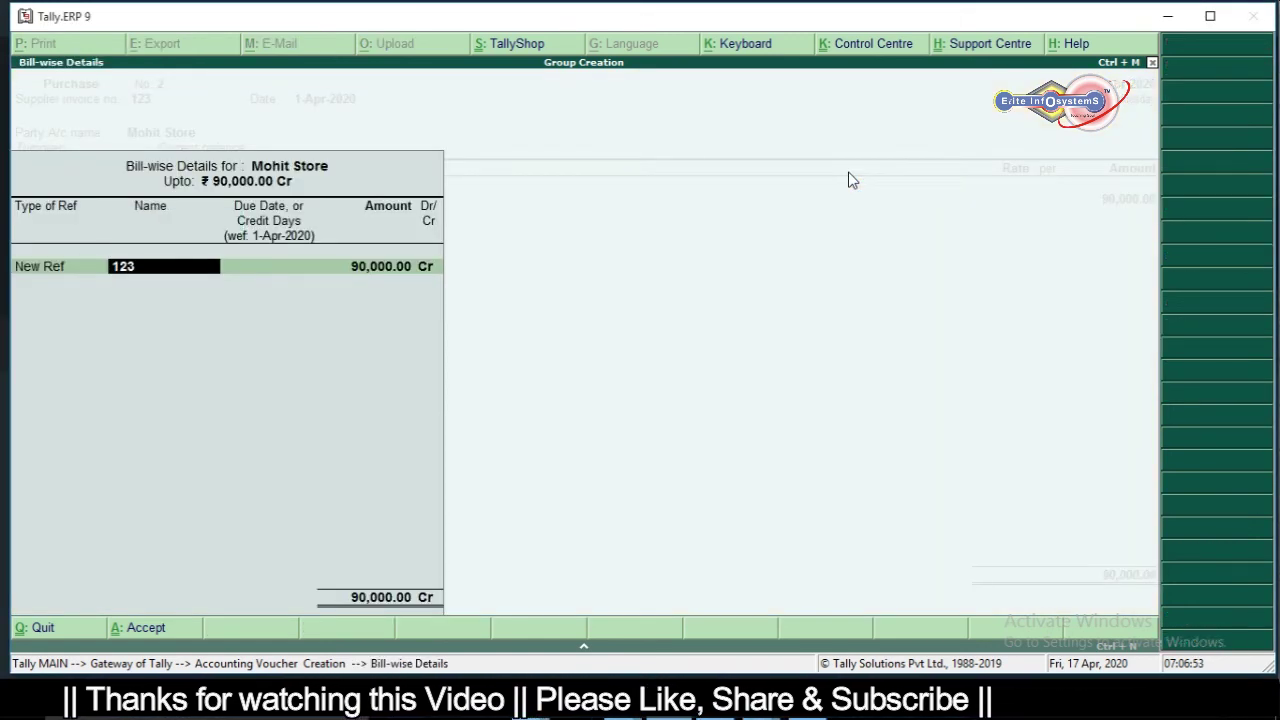
# Allocate the full 90,000 to new reference 123 without credit days, and save the voucher with a blank narration.
pyautogui.press('Return')
pyautogui.press('Return')
pyautogui.press('Return')
pyautogui.press('Return')
pyautogui.press('Return')
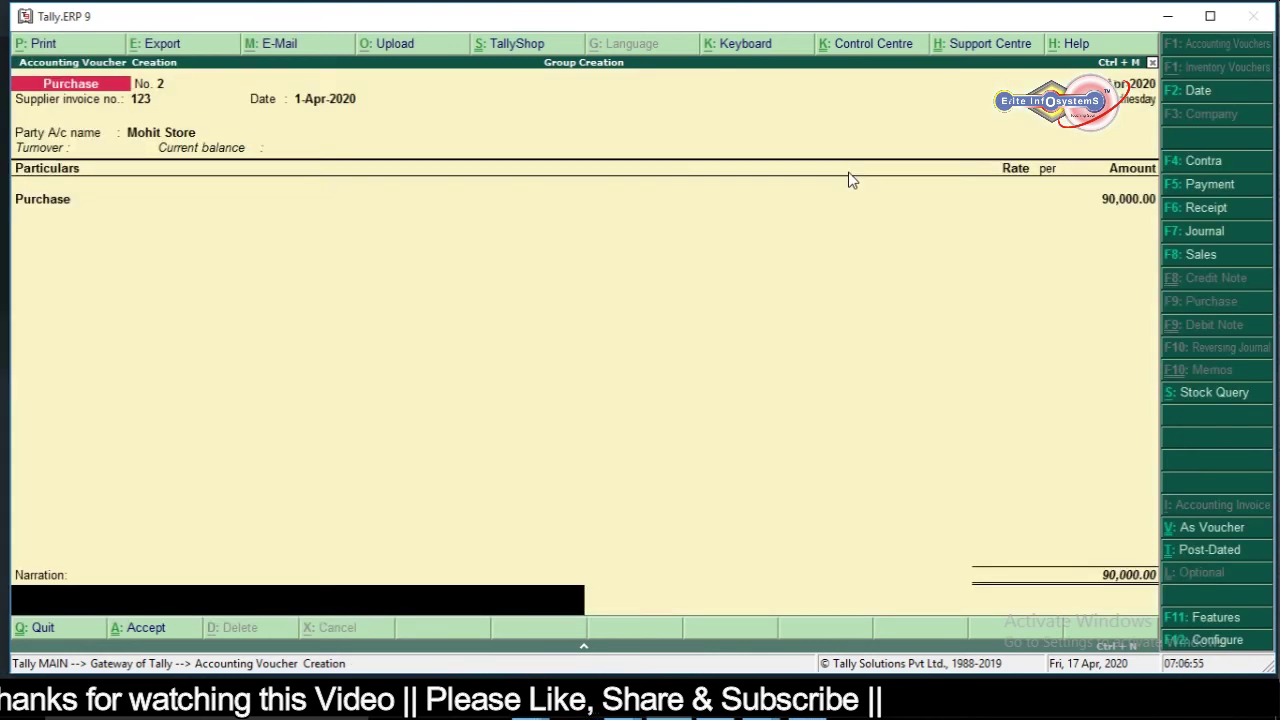
pyautogui.press('Return')
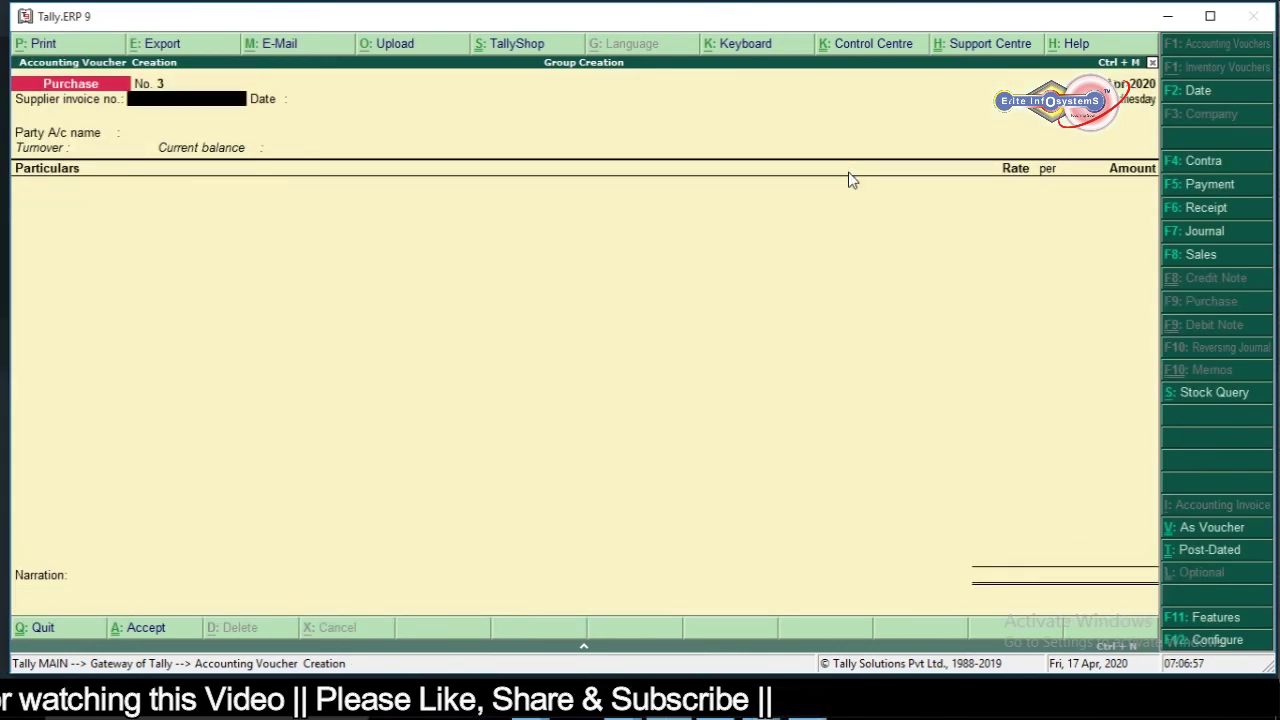
# Begin a purchase voucher with supplier invoice number 56 dated 1-Apr-2020 and Ram Trading Company as the party, keeping its supplier details.
pyautogui.write('56')
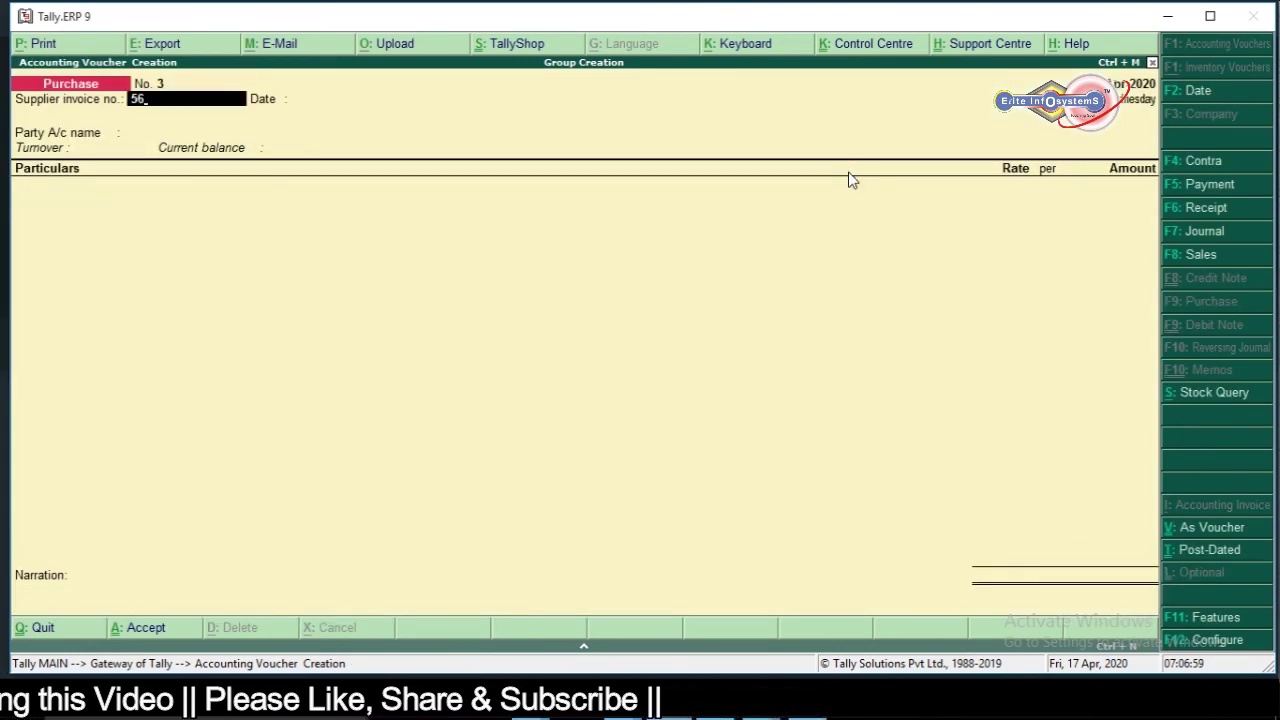
pyautogui.press('Return')
pyautogui.press('Return')
pyautogui.press('Down')
pyautogui.press('Down')
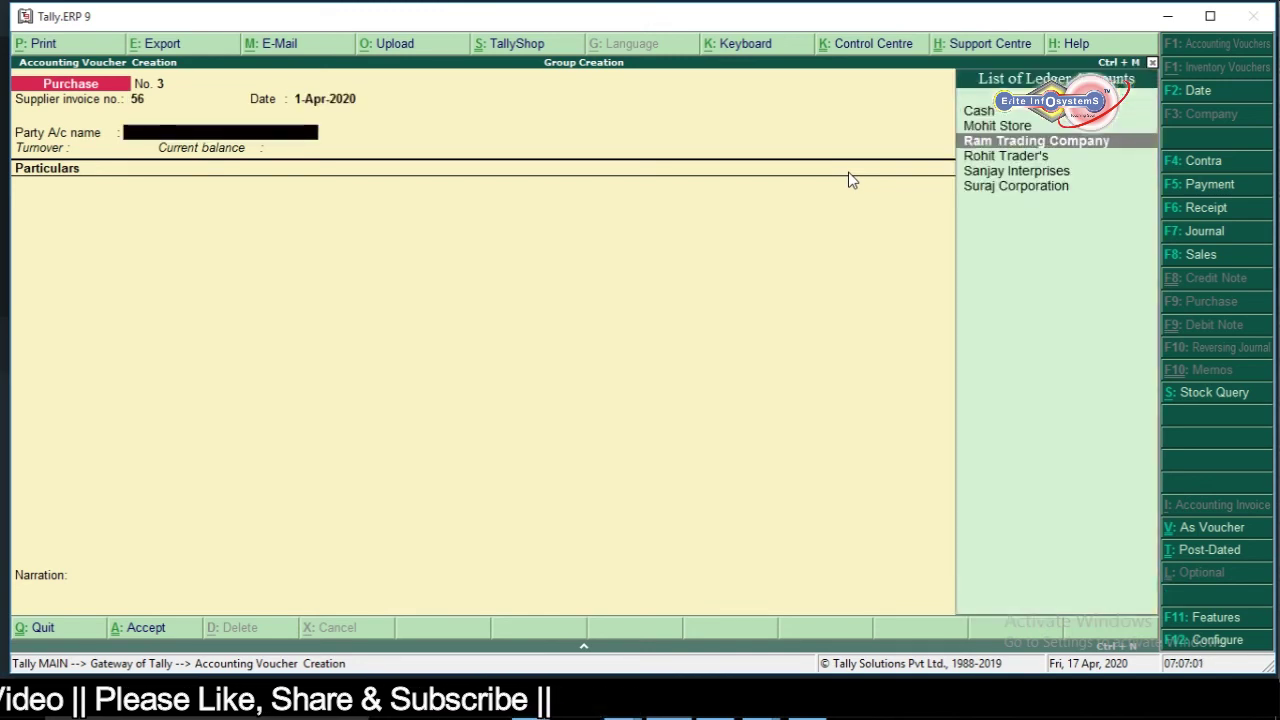
pyautogui.press('Return')
pyautogui.press('Return')
pyautogui.press('Return')
pyautogui.press('Return')
pyautogui.press('Return')
pyautogui.press('Return')
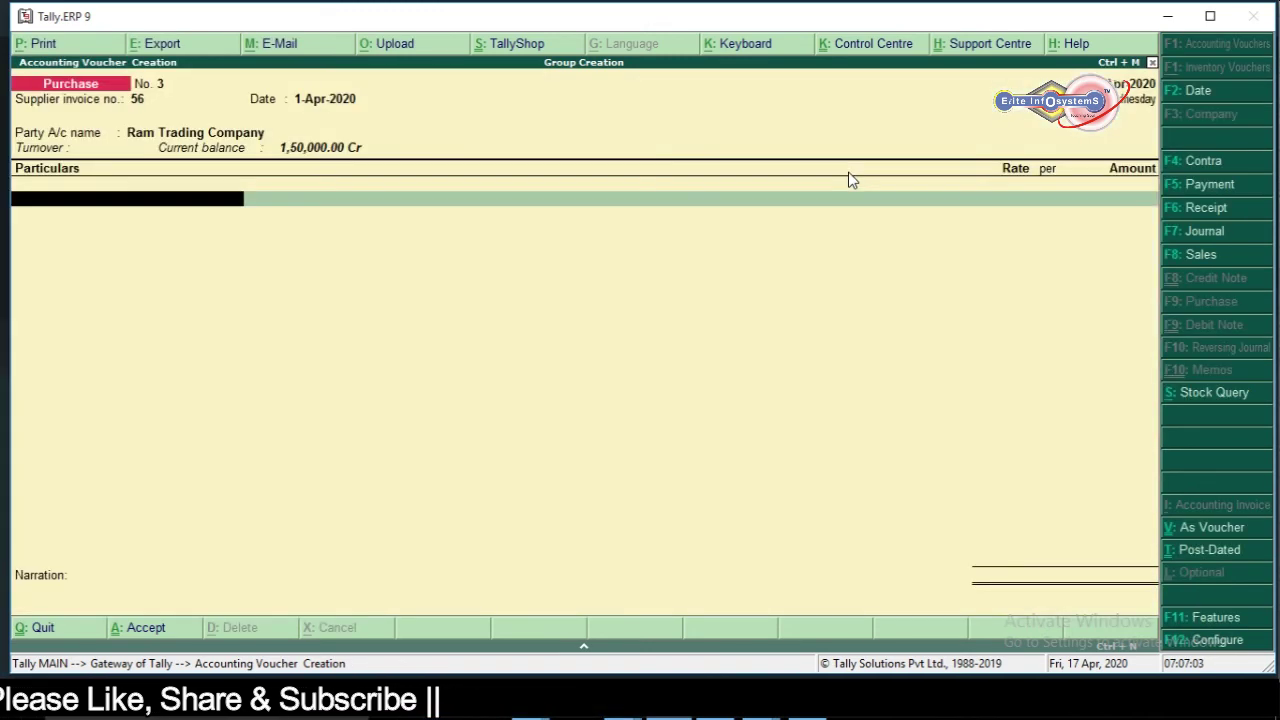
# Enter the Purchase ledger with an amount of 80,000 and save the Ram Trading Company voucher without a narration.
pyautogui.write('Pu')
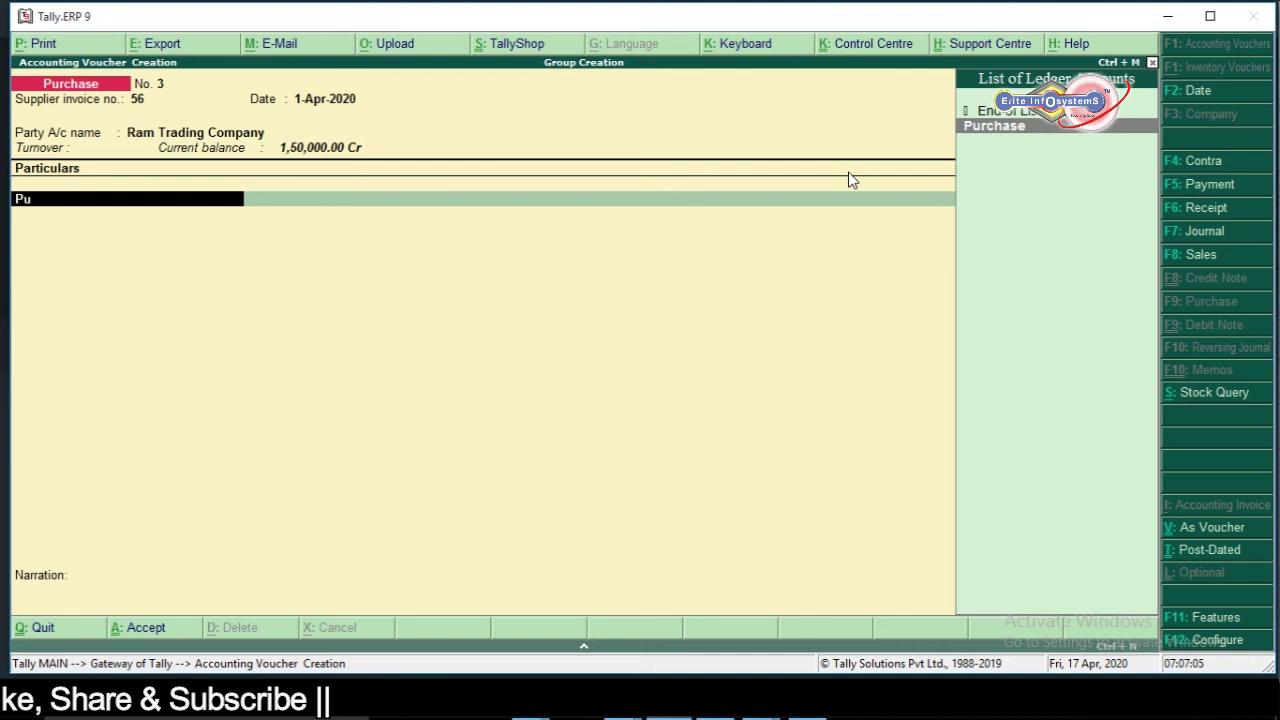
pyautogui.press('Return')
pyautogui.write('80000')
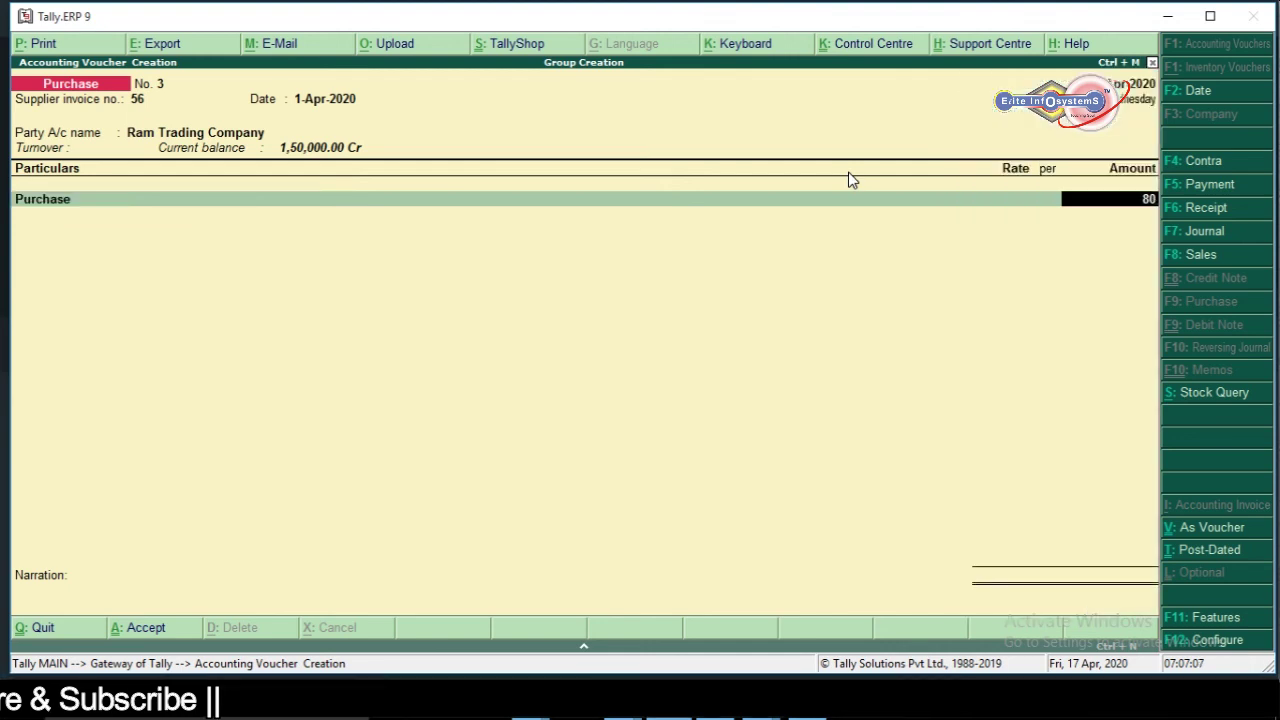
pyautogui.press('Return')
pyautogui.press('Return')
pyautogui.press('Return')
pyautogui.press('Return')
pyautogui.press('Return')
pyautogui.press('Return')
pyautogui.press('Return')
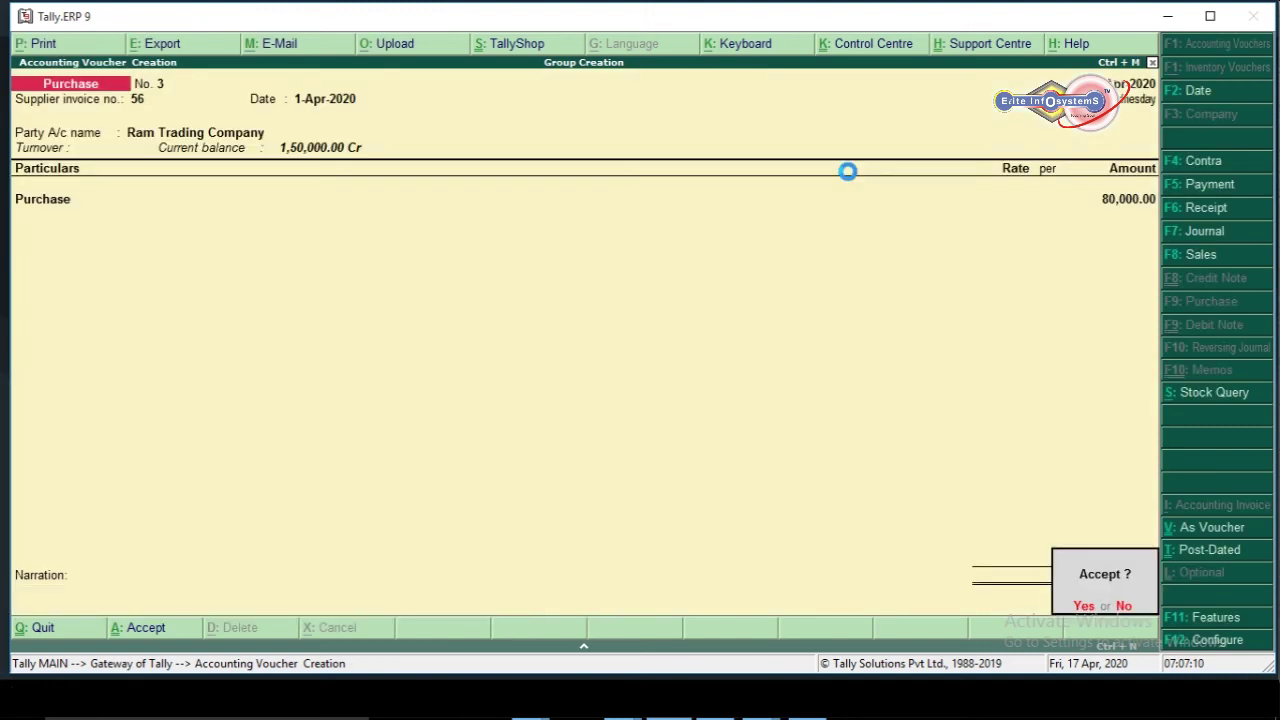
pyautogui.press('Return')
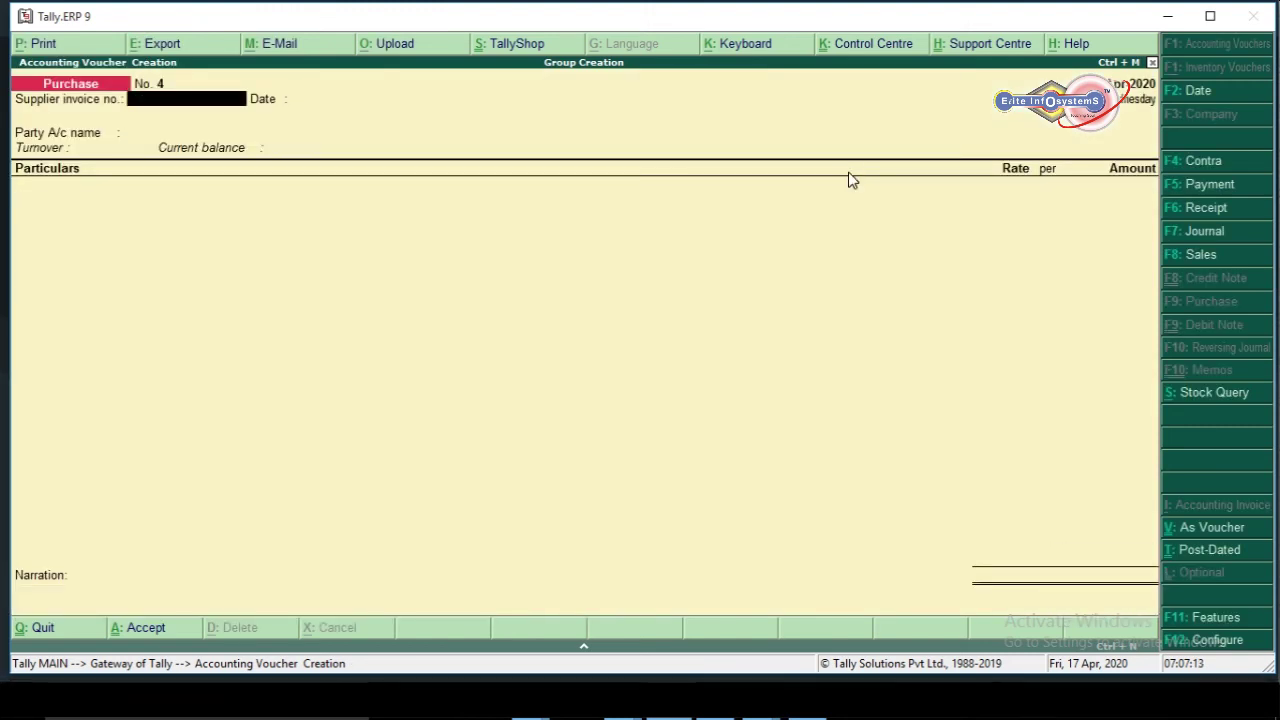
# Begin a purchase voucher with supplier invoice number 87 dated 1-Apr-2020 and Rohit Trader's as the party, keeping its supplier details.
pyautogui.write('87')
pyautogui.press('Return')
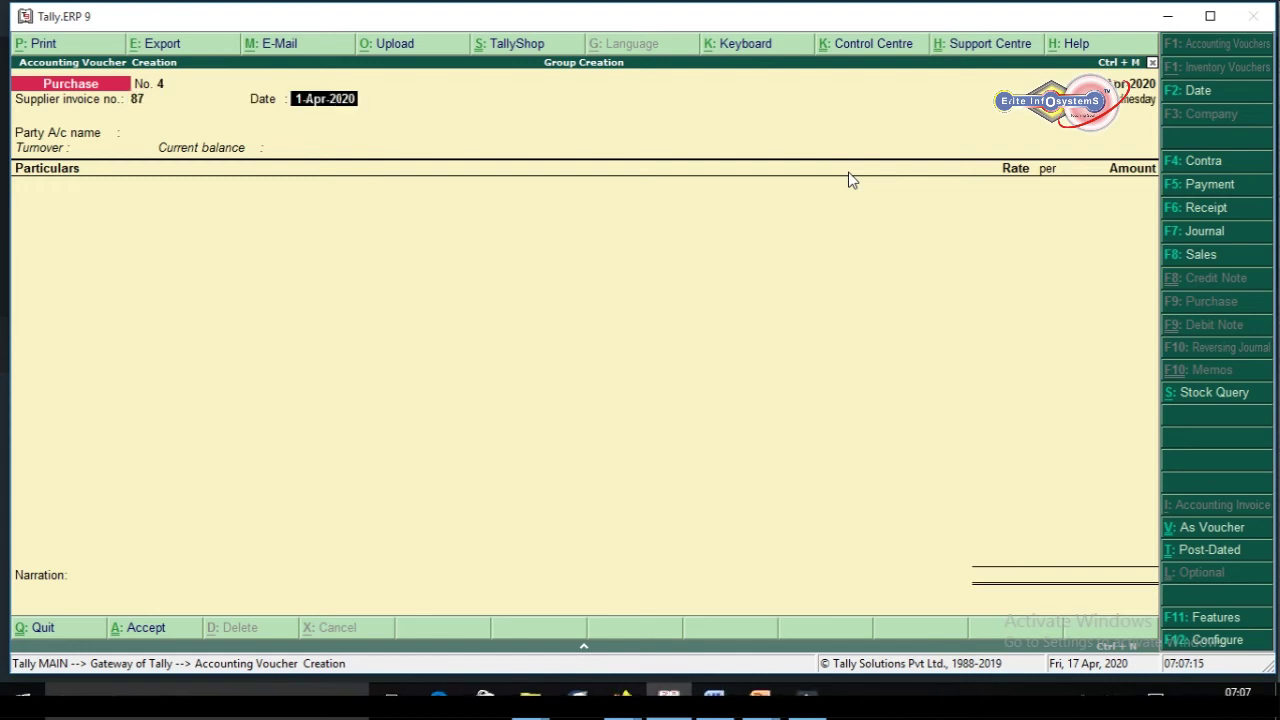
pyautogui.press('Return')
pyautogui.press('Down')
pyautogui.press('Down')
pyautogui.press('Down')
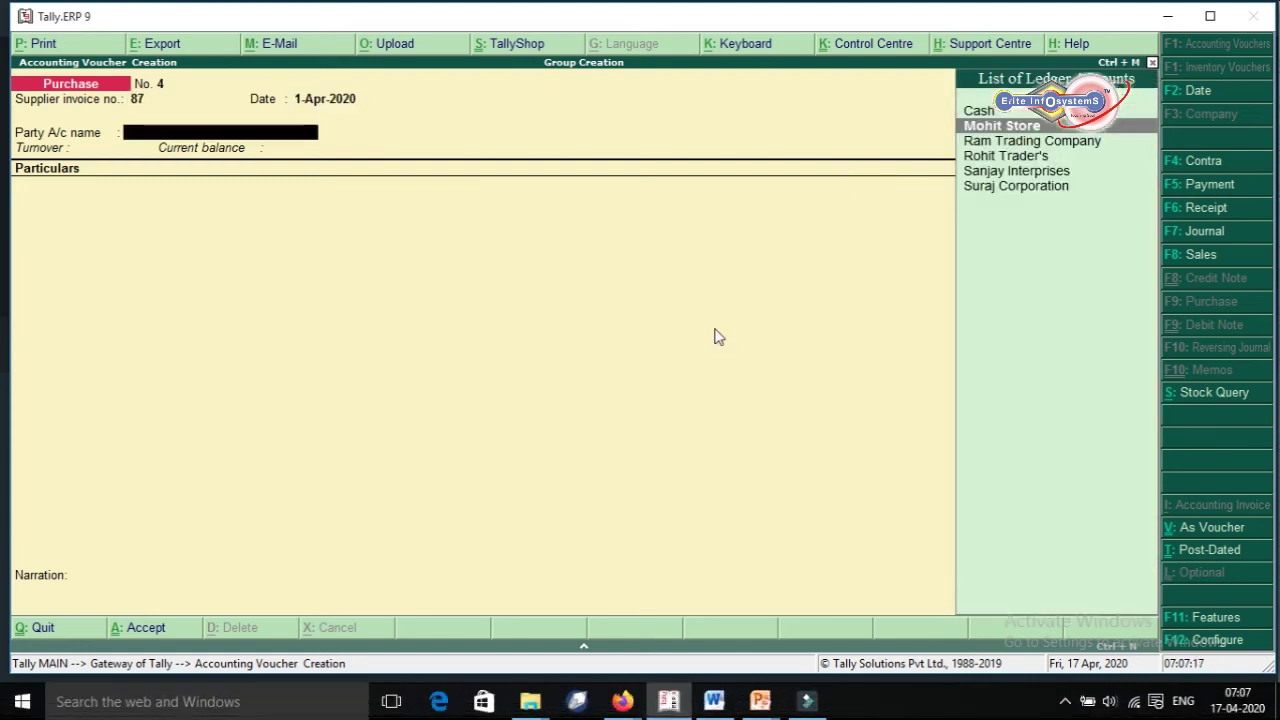
pyautogui.press('Return')
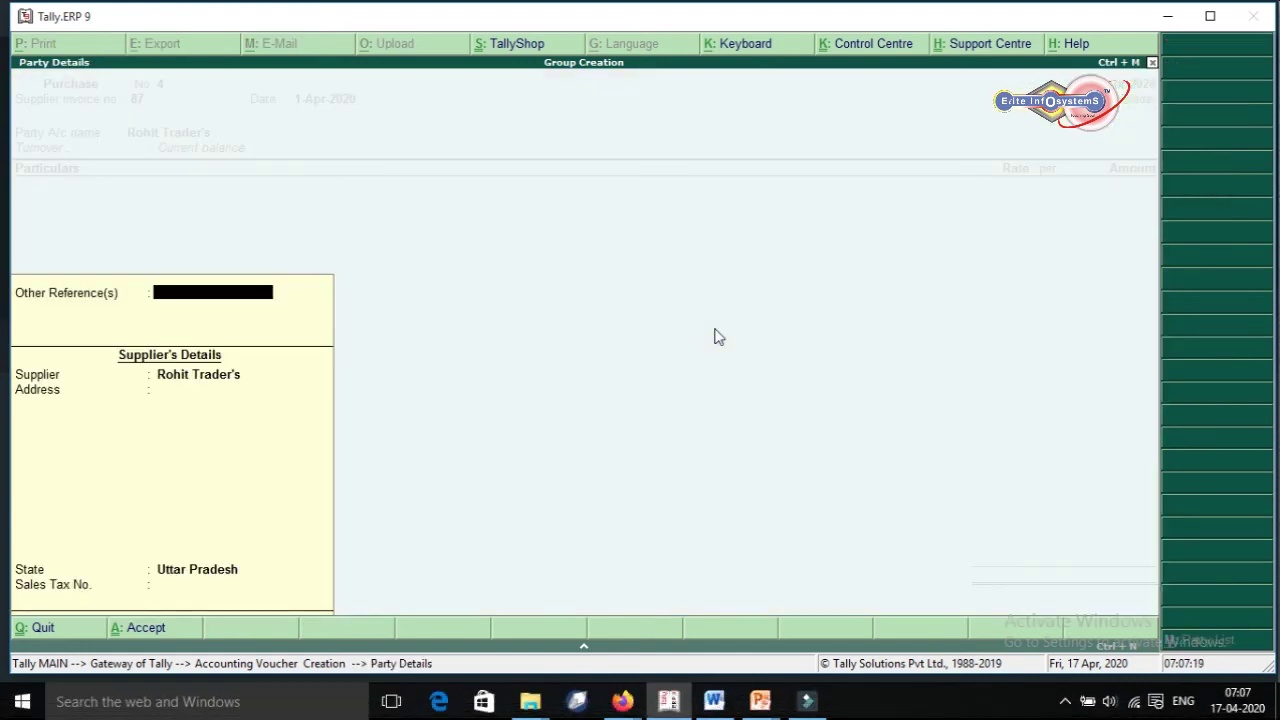
pyautogui.press('Return')
pyautogui.press('Return')
pyautogui.press('Return')
pyautogui.press('Return')
pyautogui.press('Return')
# Enter the Purchase ledger with an amount of 67,000 and save the Rohit Trader's voucher without a narration.
pyautogui.write('P')
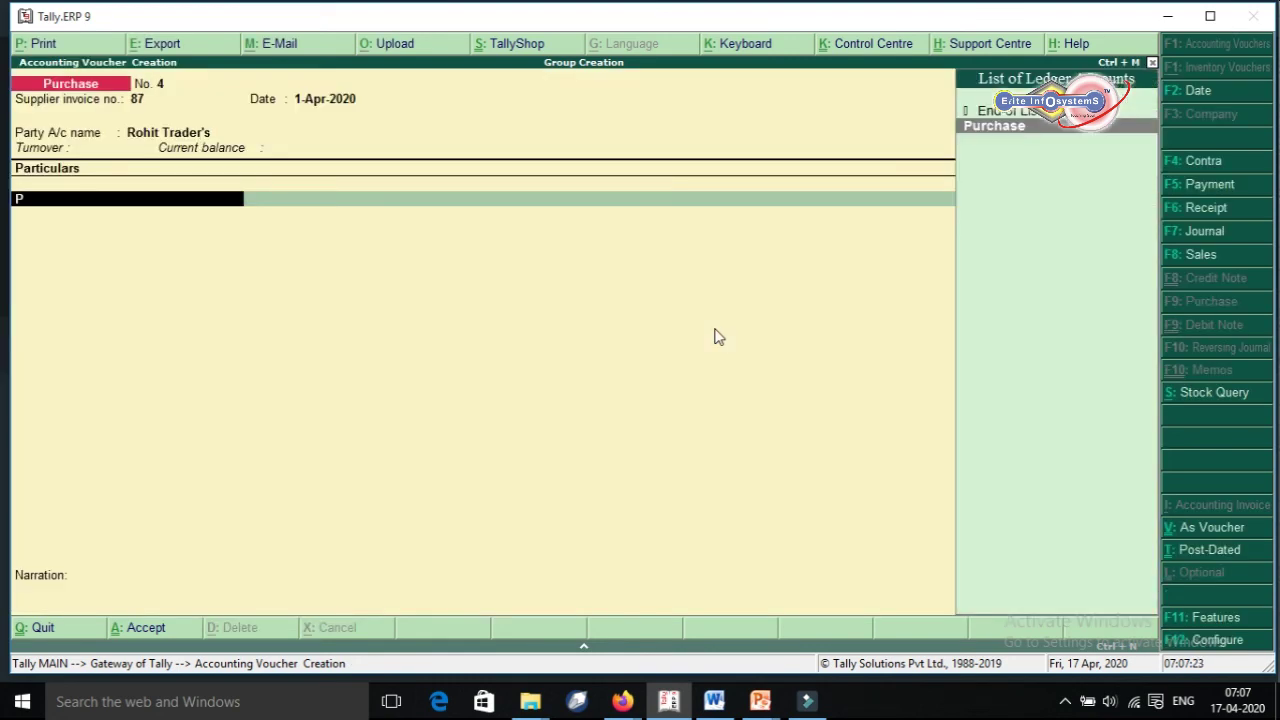
pyautogui.press('Return')
pyautogui.write('67,000')
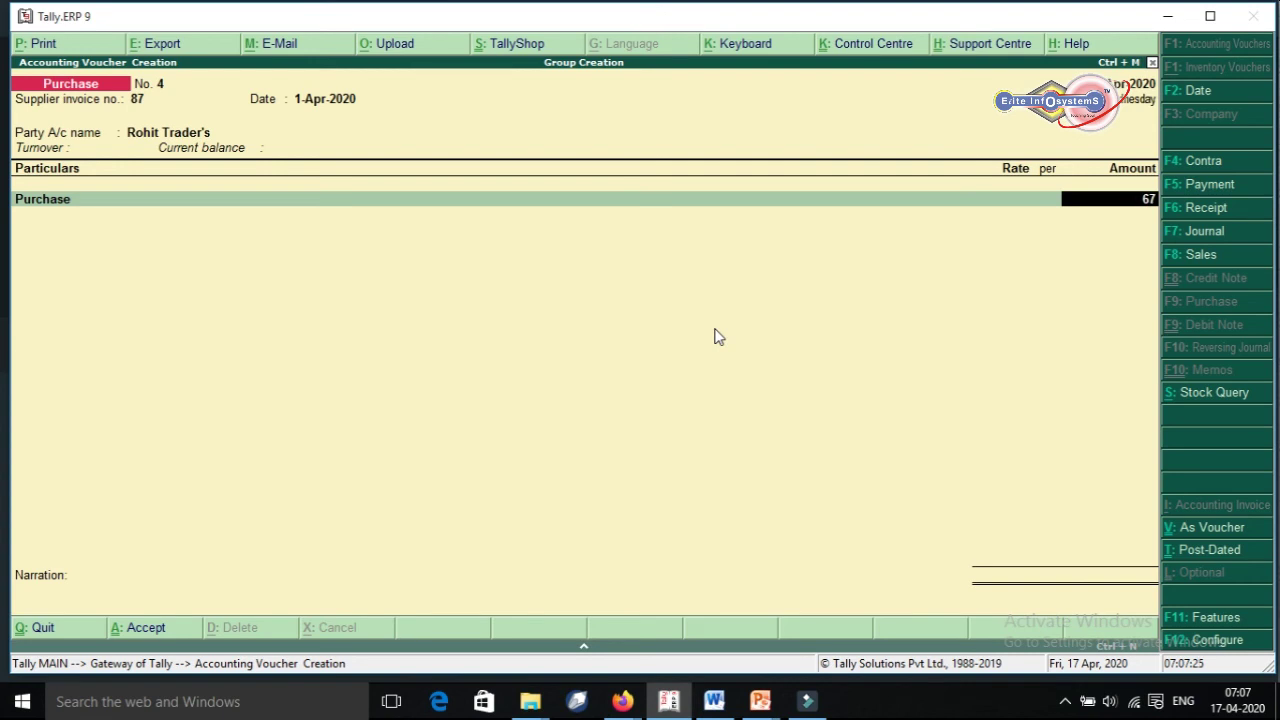
pyautogui.press('Return')
pyautogui.press('Return')
pyautogui.press('Return')
pyautogui.press('Return')
pyautogui.press('Return')
pyautogui.press('Return')
pyautogui.press('Return')
pyautogui.press('Return')
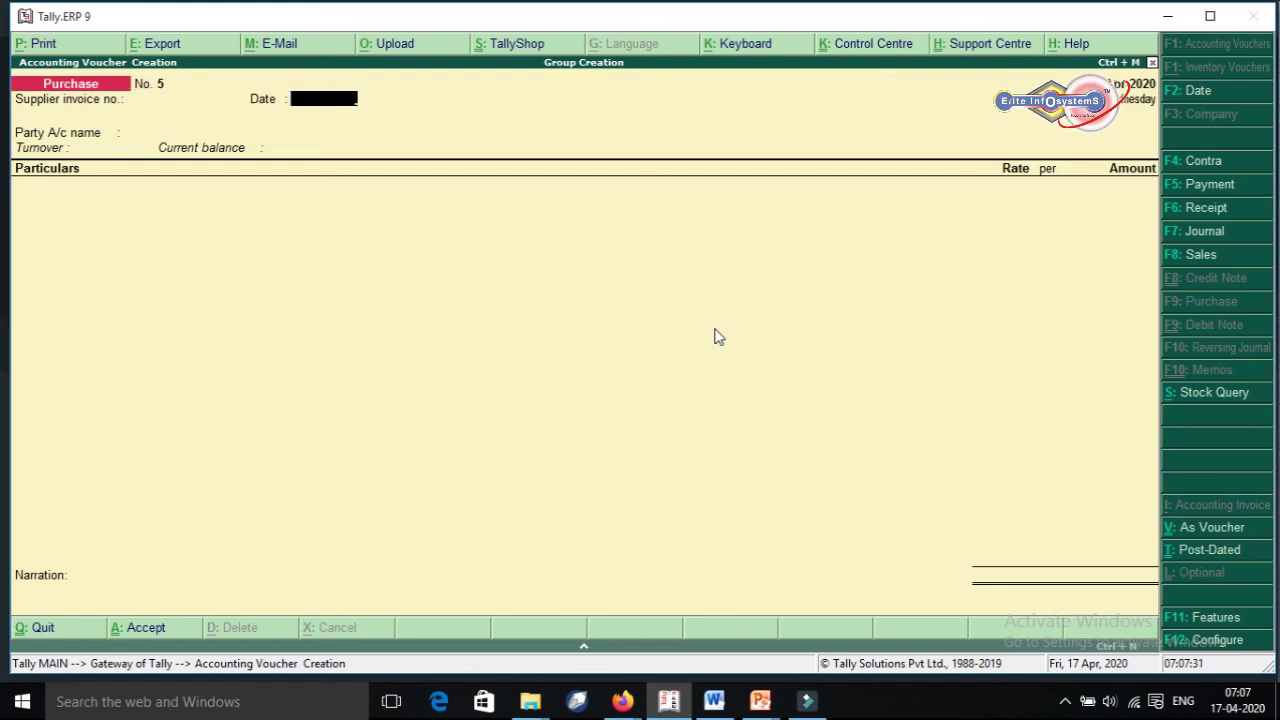
# Begin a purchase voucher with supplier invoice number 98 dated 1-Apr-2020 and Sanjay Interprises as the party, keeping its supplier details.
pyautogui.write('98')
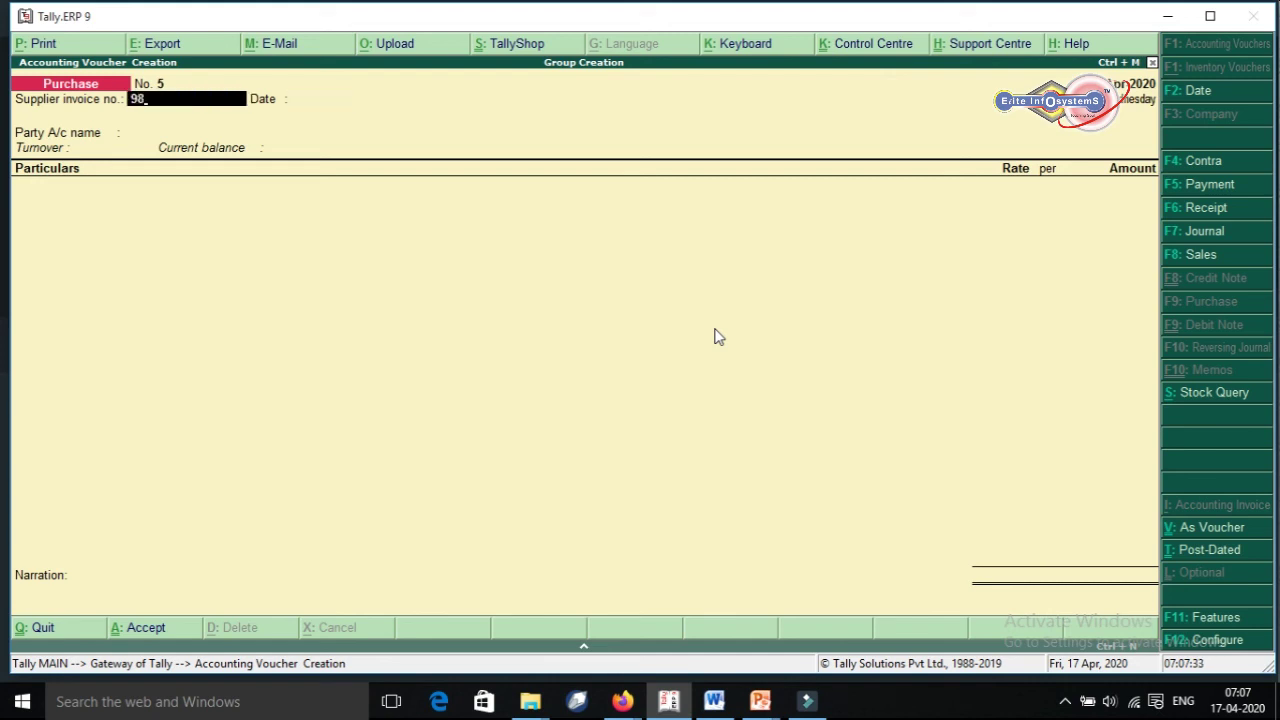
pyautogui.press('Return')
pyautogui.press('Return')
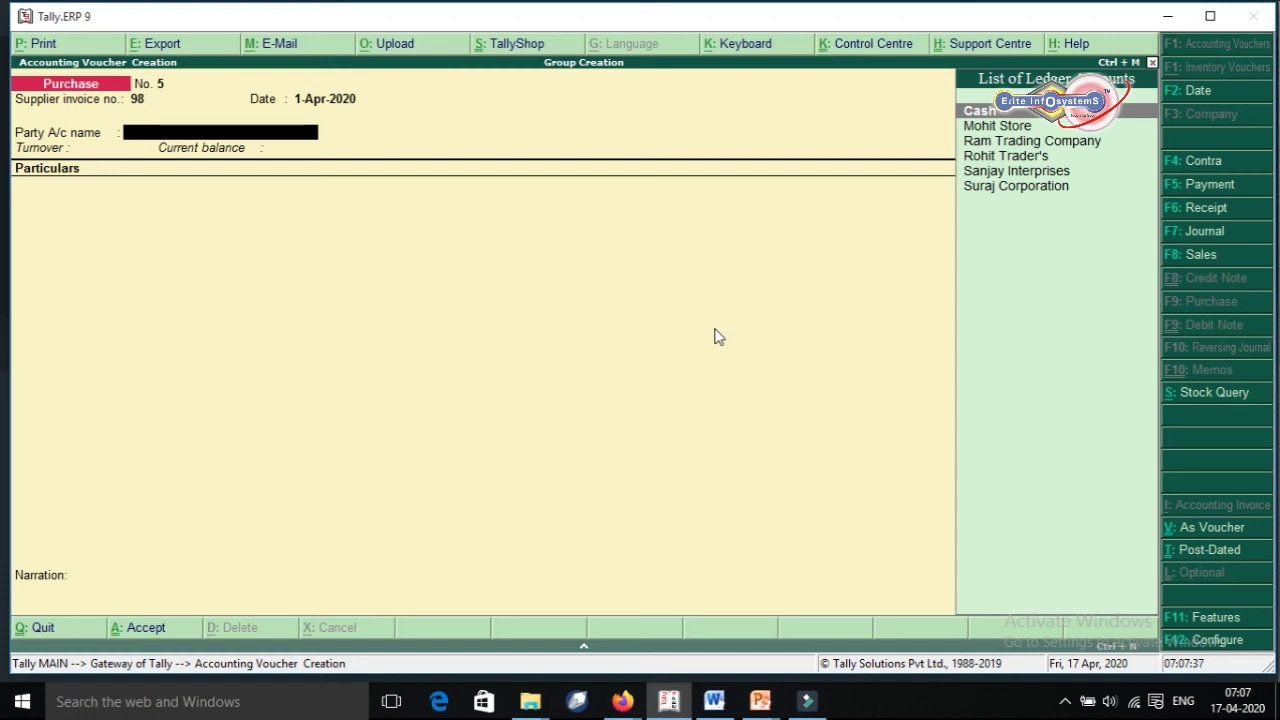
pyautogui.press('Down')
pyautogui.press('Down')
pyautogui.press('Down')
pyautogui.press('Down')
pyautogui.press('Return')
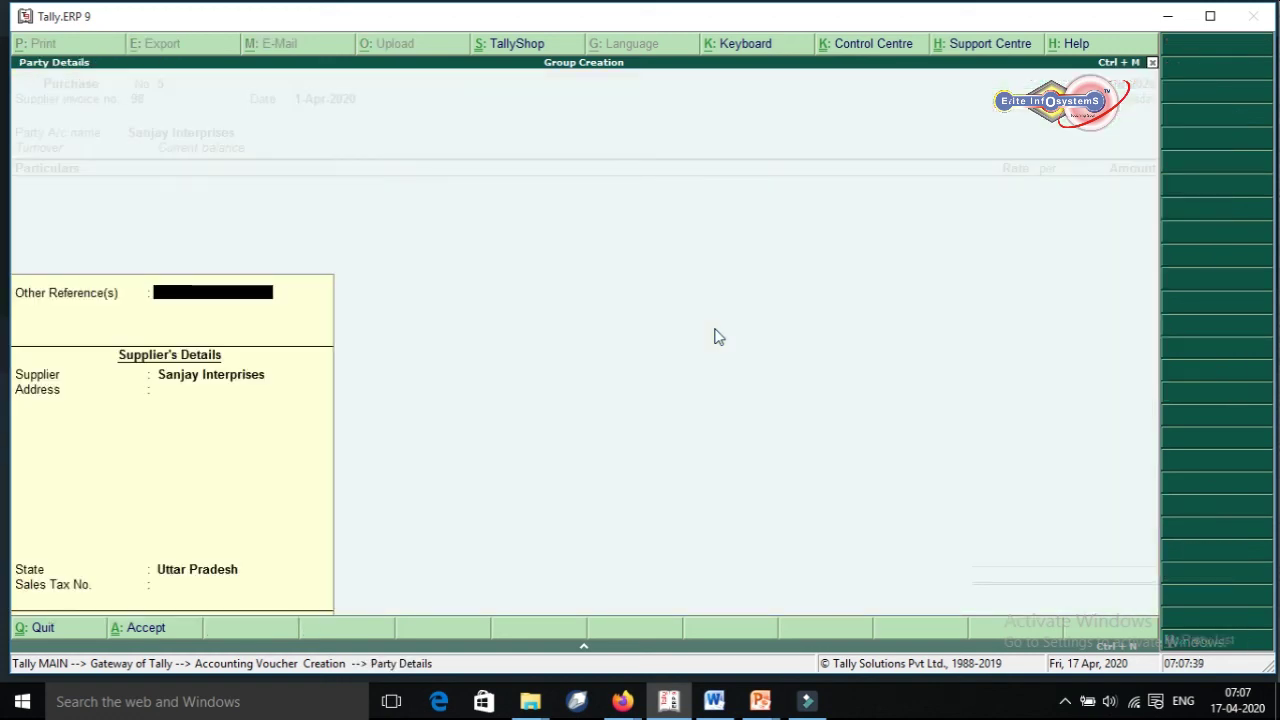
pyautogui.press('Return')
pyautogui.press('Return')
pyautogui.press('Return')
pyautogui.press('Return')
pyautogui.press('Return')
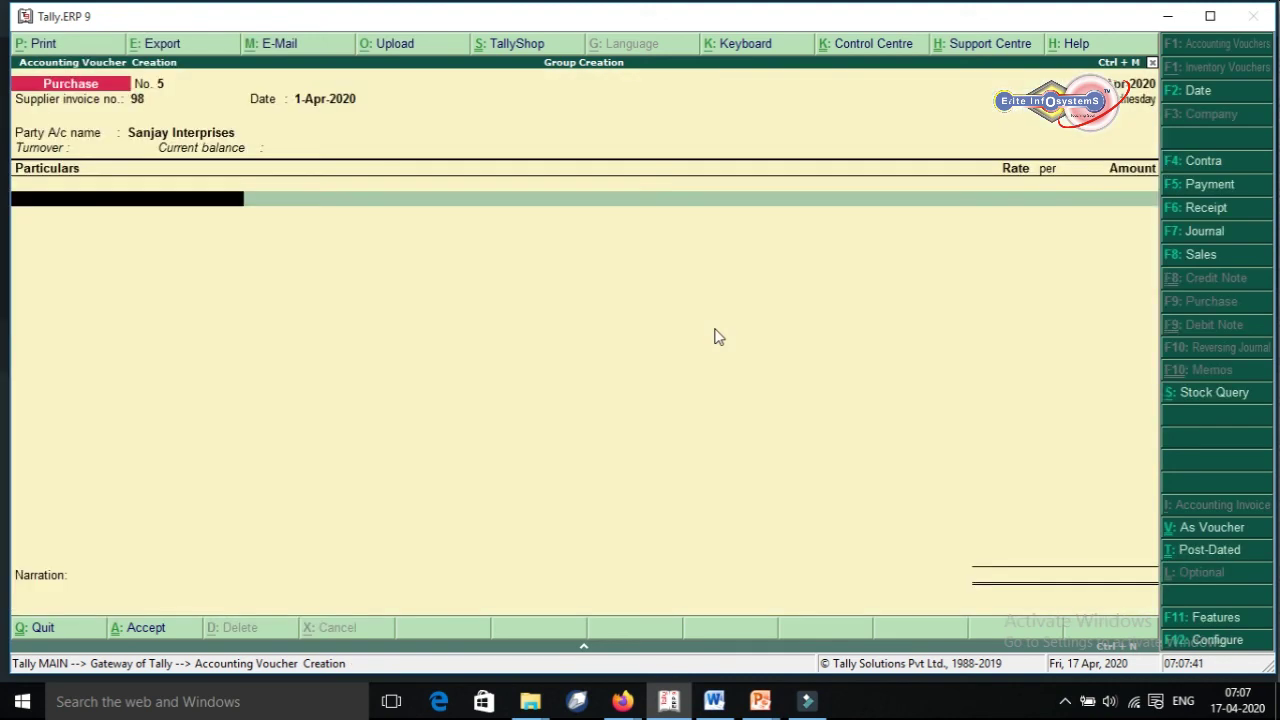
# Enter the Purchase ledger with an amount of 98,000 and save the Sanjay Interprises voucher without a narration.
pyautogui.press('Return')
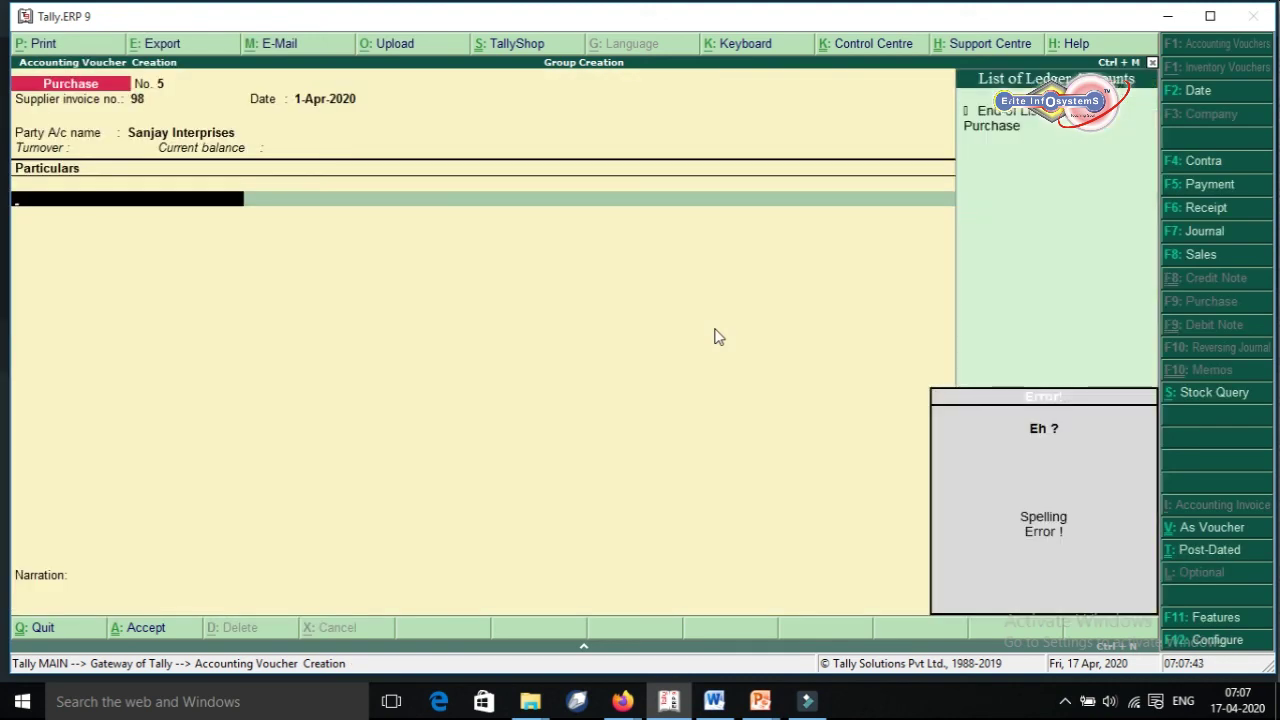
pyautogui.press('Down')
pyautogui.press('Return')
pyautogui.write('98000')
pyautogui.press('Return')
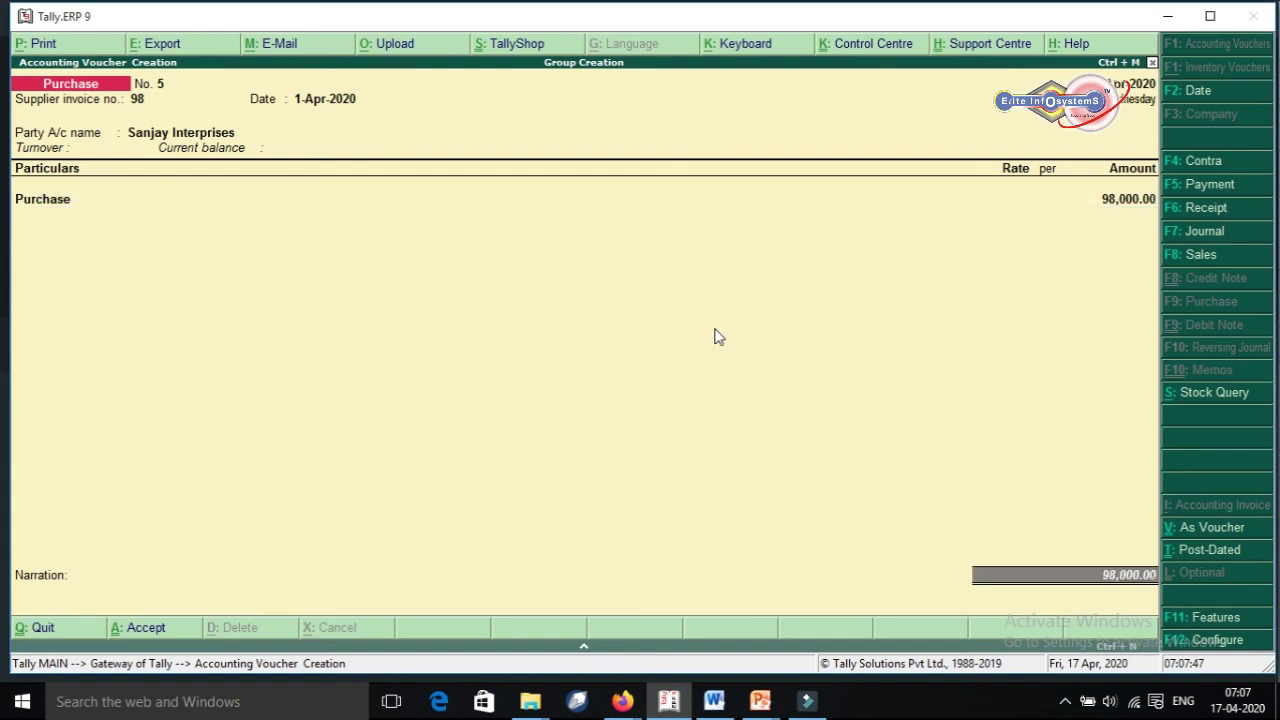
pyautogui.press('Return')
pyautogui.press('Return')
pyautogui.press('Return')
pyautogui.press('Return')
pyautogui.press('Return')
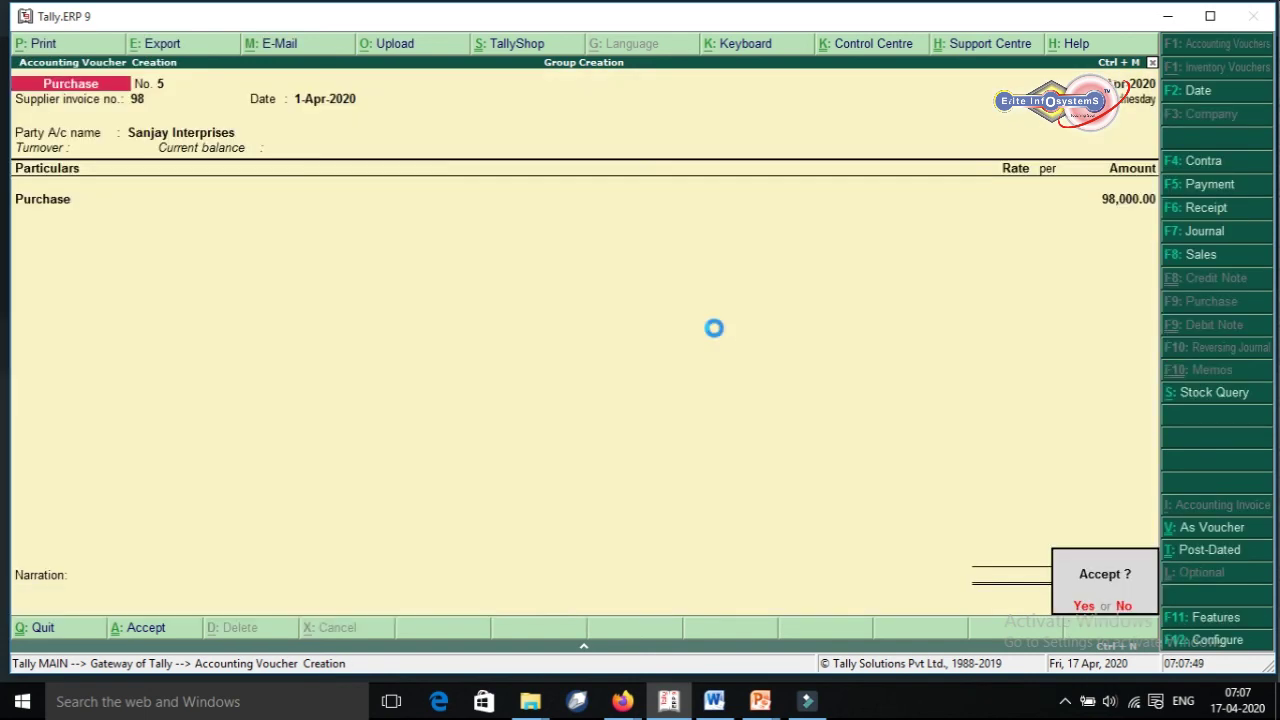
pyautogui.press('Return')
# Begin a purchase voucher for Suraj Corporation with the supplier invoice number and date left blank, keeping its supplier details.
pyautogui.press('Return')
pyautogui.press('Return')
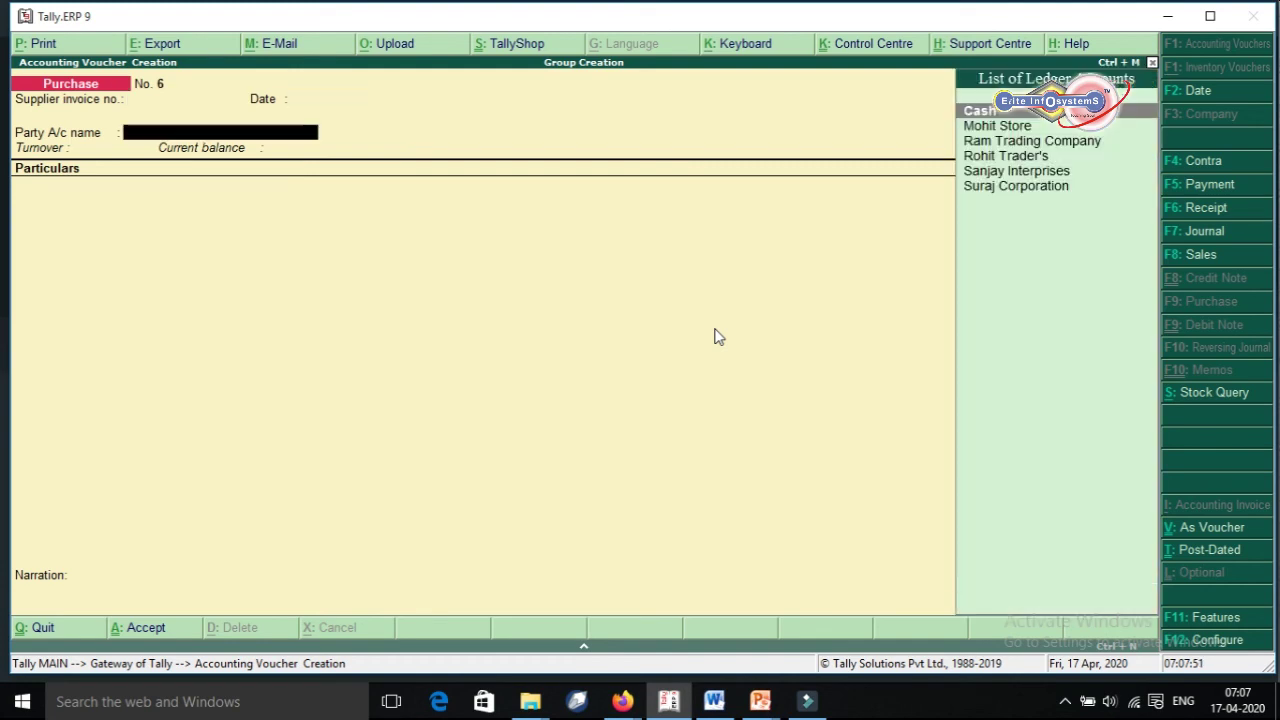
pyautogui.press('Down')
pyautogui.press('Down')
pyautogui.press('Down')
pyautogui.press('Down')
pyautogui.press('Down')
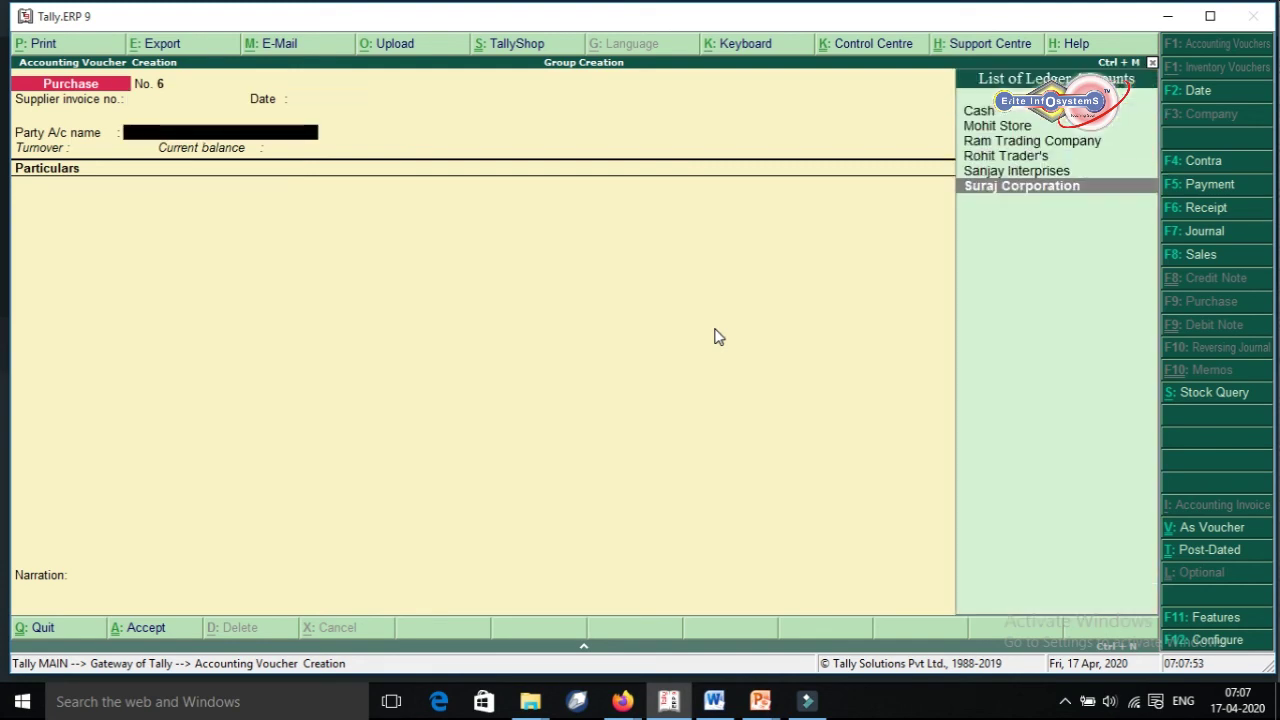
pyautogui.press('Return')
pyautogui.press('Return')
pyautogui.press('Return')
pyautogui.press('Return')
pyautogui.press('Return')
pyautogui.press('Return')
# Enter the Purchase ledger with an amount of 3,45,670 and save the Suraj Corporation voucher without a narration.
pyautogui.write('Pu')
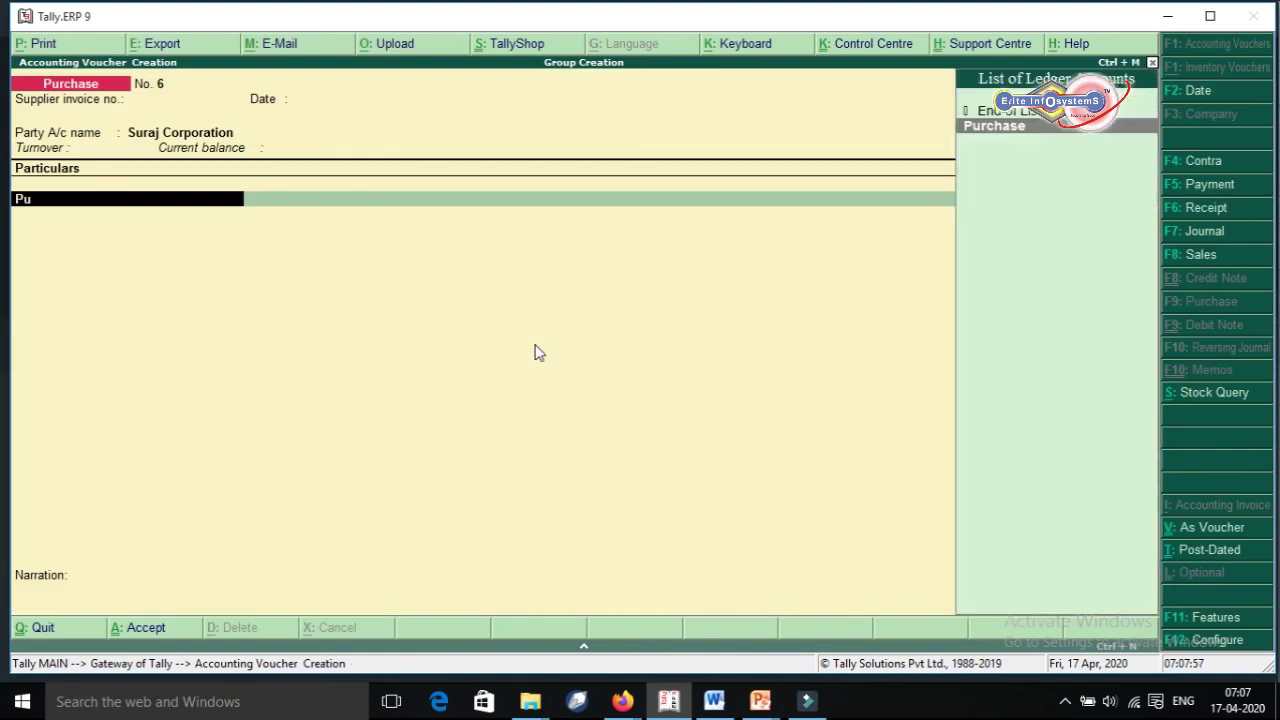
pyautogui.press('Return')
pyautogui.write('345670')
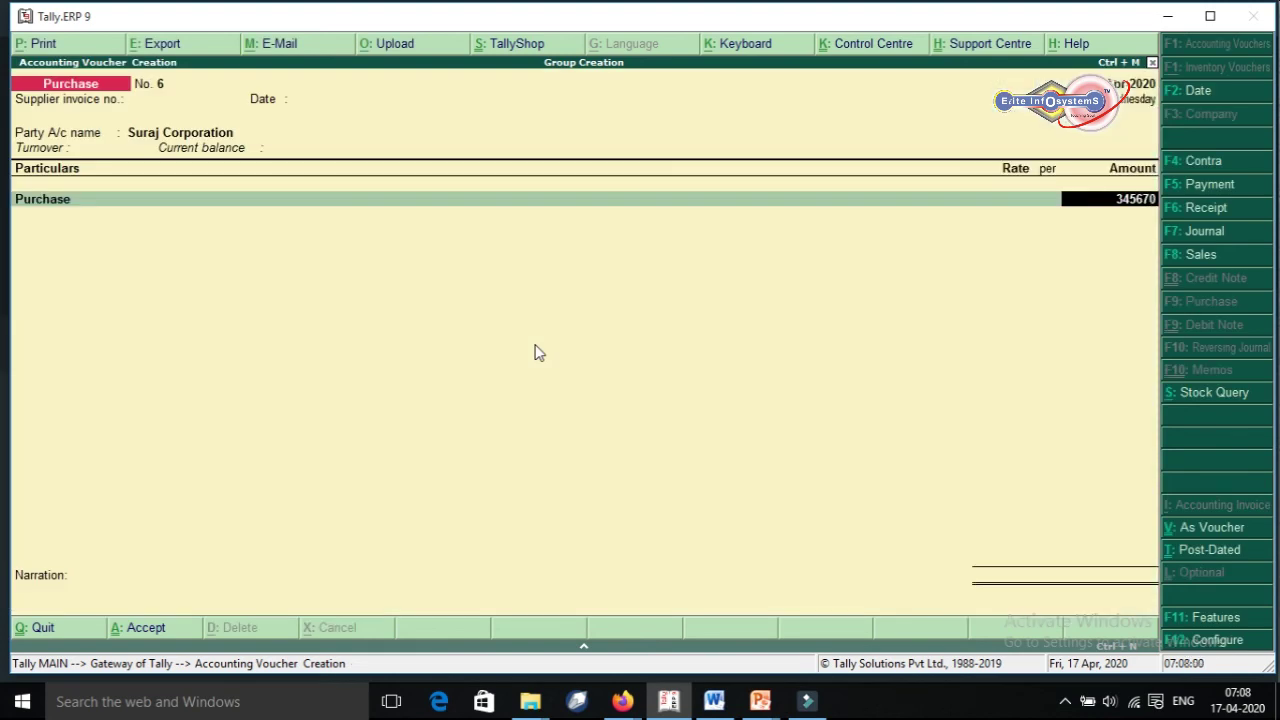
pyautogui.press('Return')
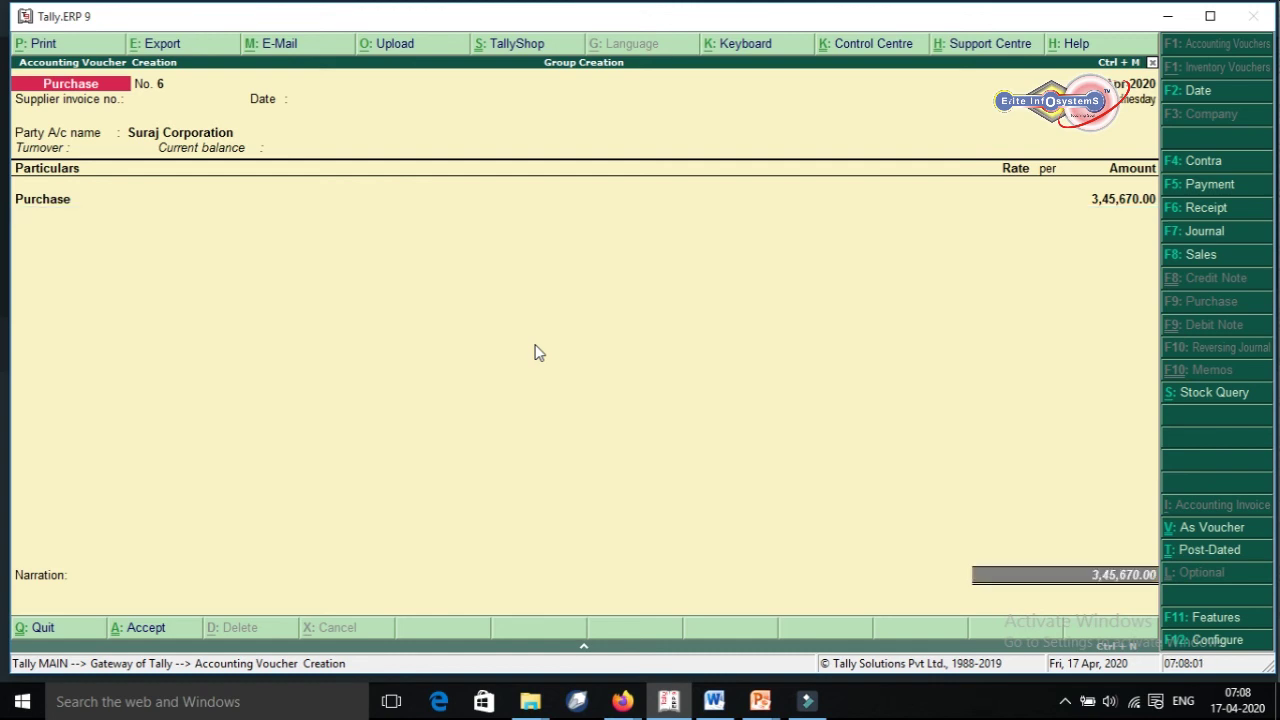
pyautogui.press('Return')
pyautogui.press('Return')
pyautogui.press('Return')
pyautogui.press('Return')
pyautogui.press('Return')
pyautogui.press('Return')
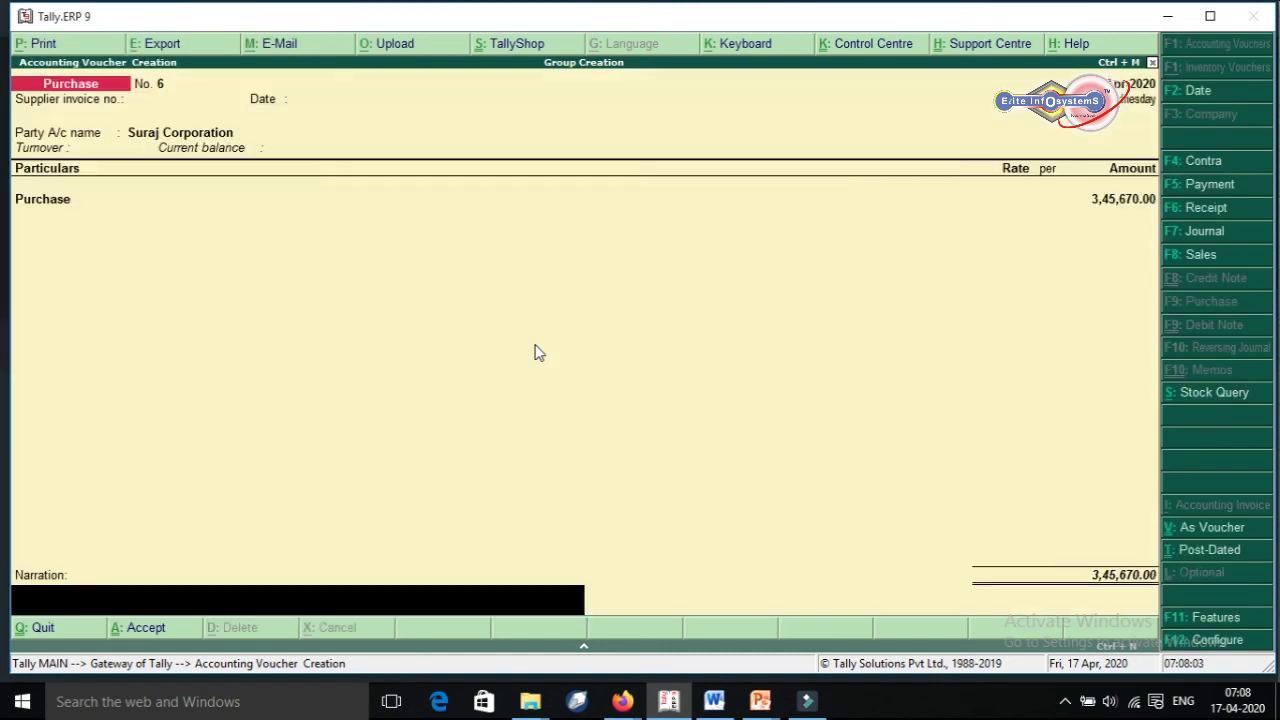
pyautogui.press('Return')
pyautogui.press('Return')
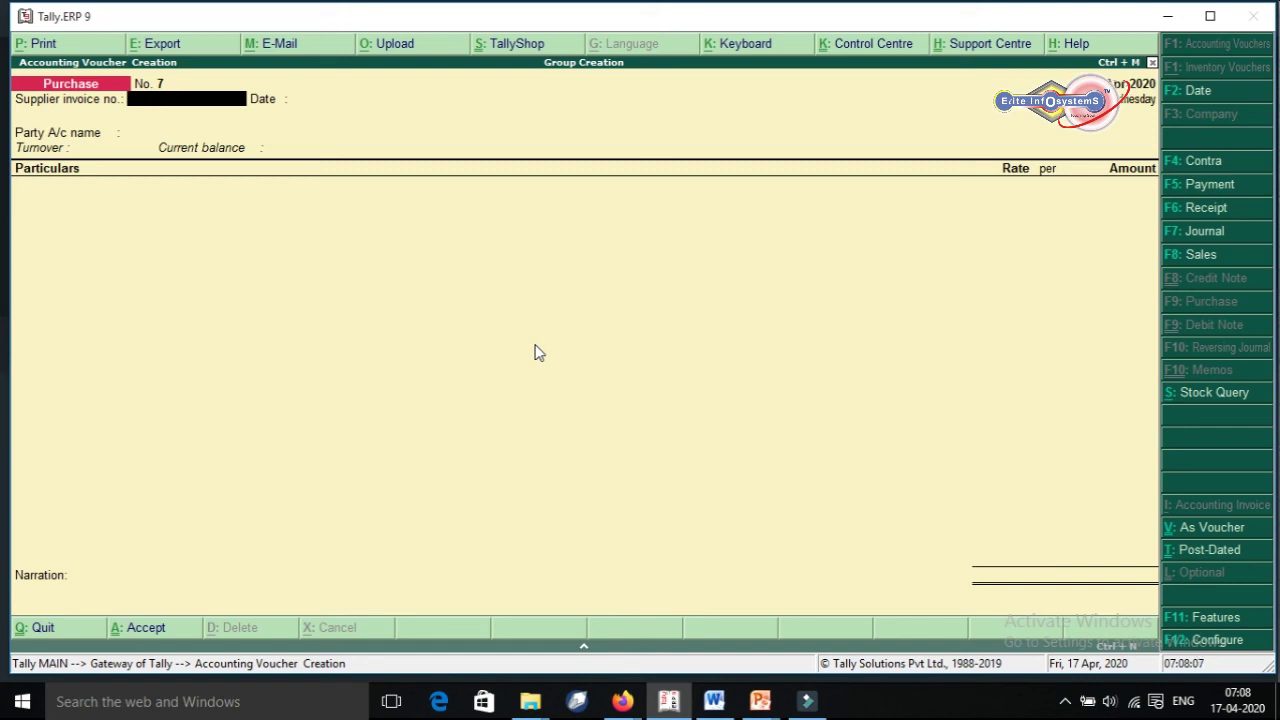
# Leave purchase voucher entry and open the Account Books from the display reports.
pyautogui.press('Escape')
pyautogui.press('Return')
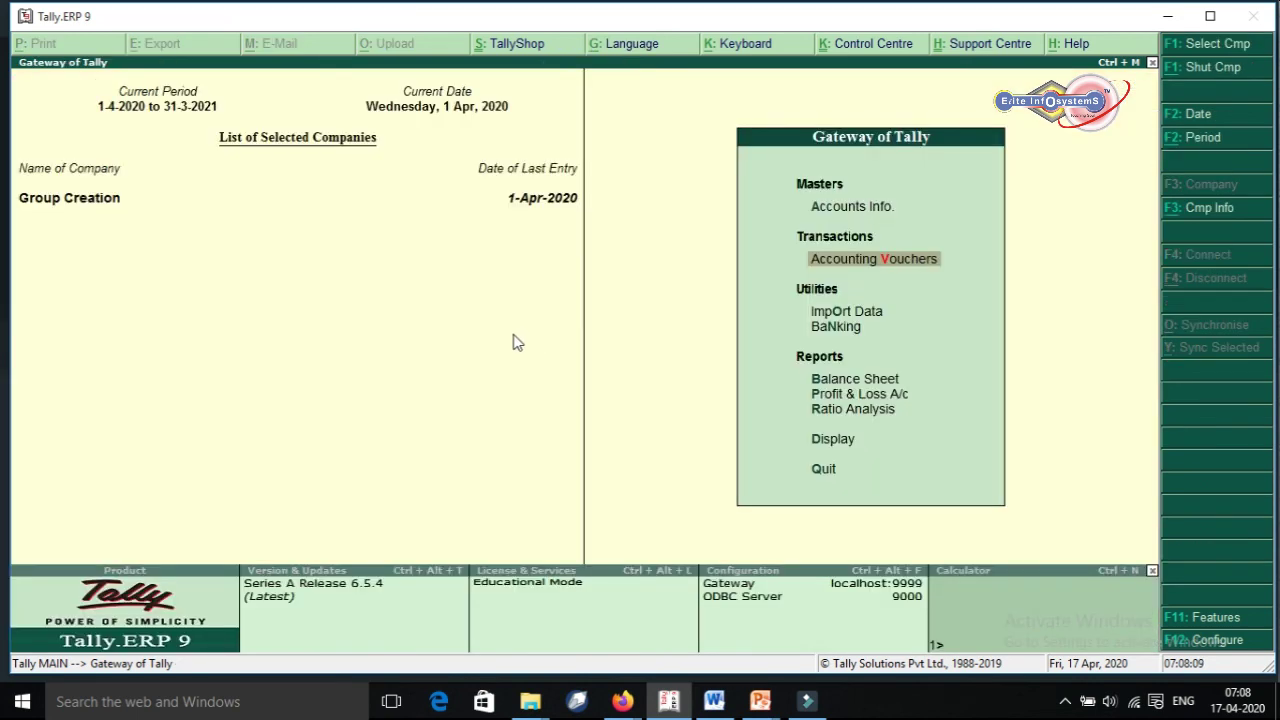
pyautogui.press('d')
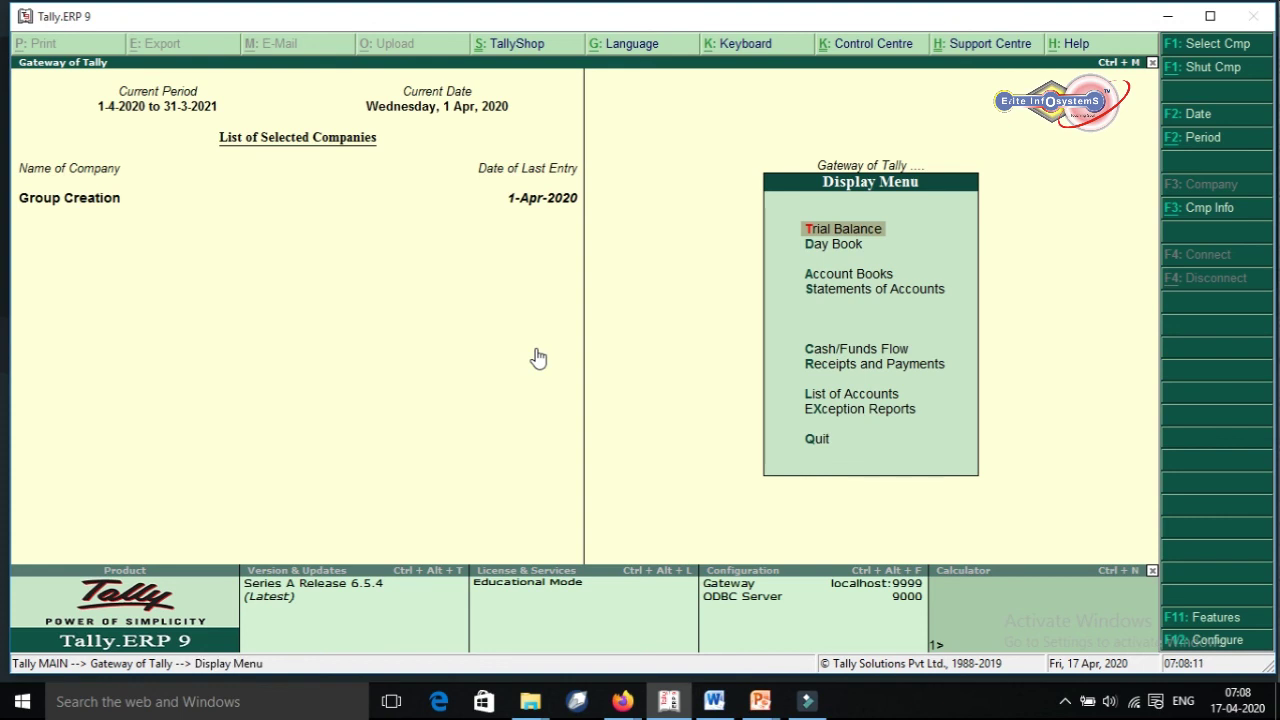
pyautogui.press('Down')
pyautogui.press('Down')
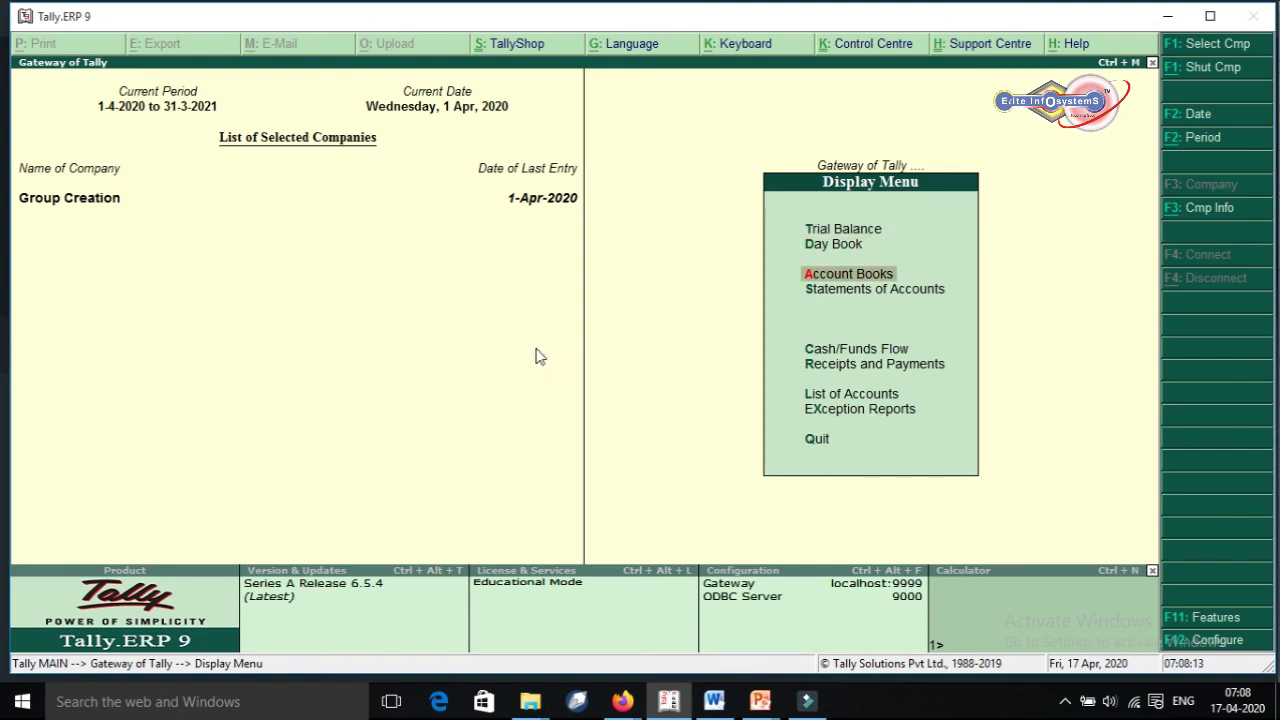
pyautogui.press('Return')
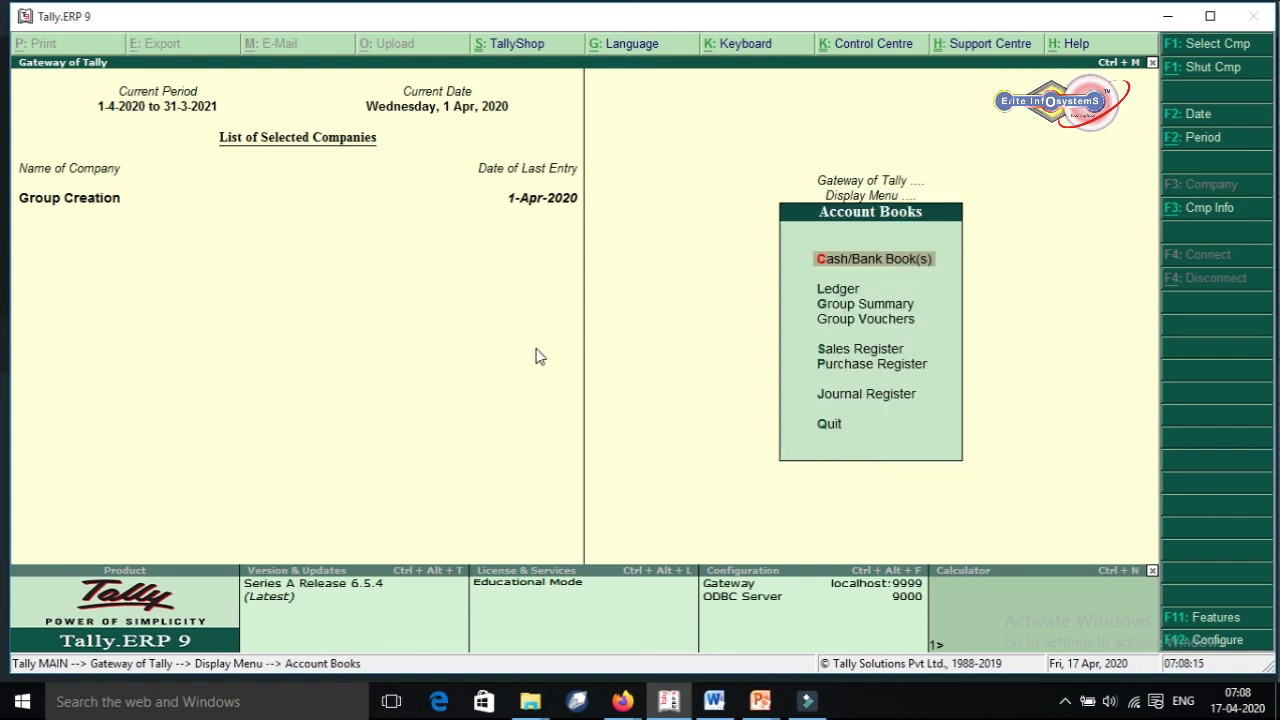
# Open the Group Summary report for the Sundry Creditors group.
pyautogui.press('Down')
pyautogui.press('Down')
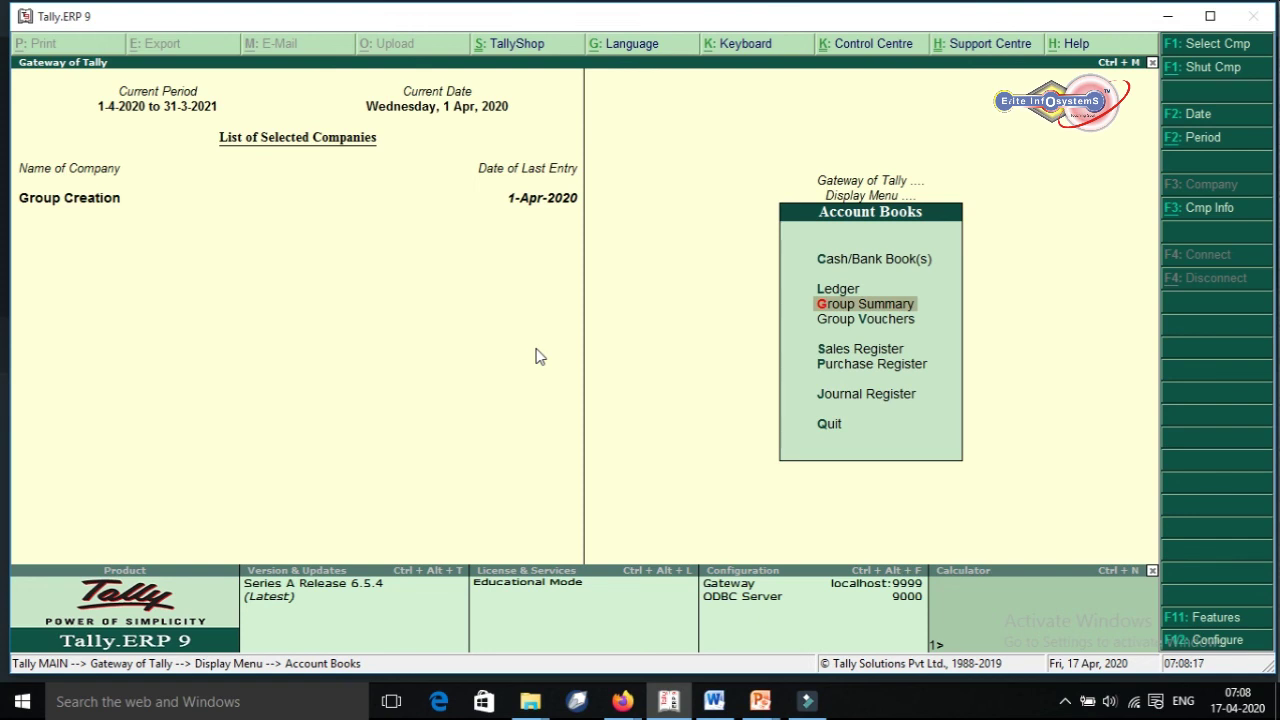
pyautogui.press('Return')
pyautogui.write('s')
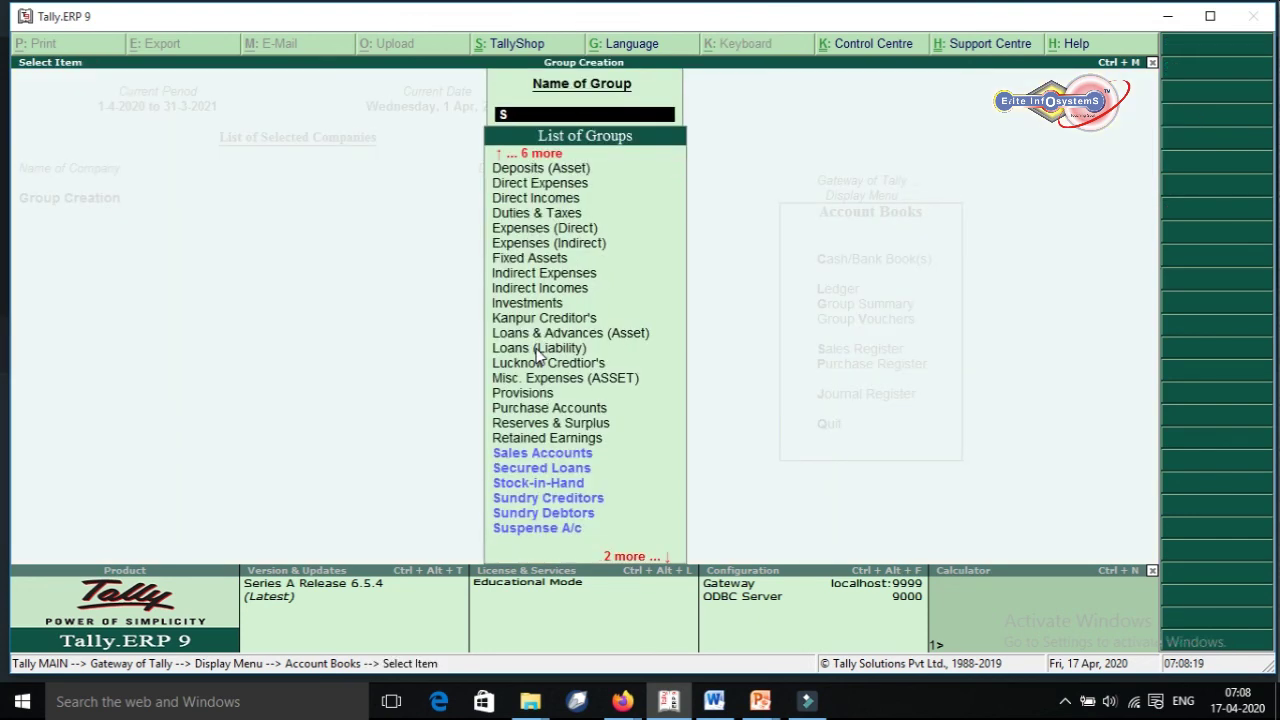
pyautogui.press('Up')
pyautogui.press('Up')
pyautogui.press('Up')
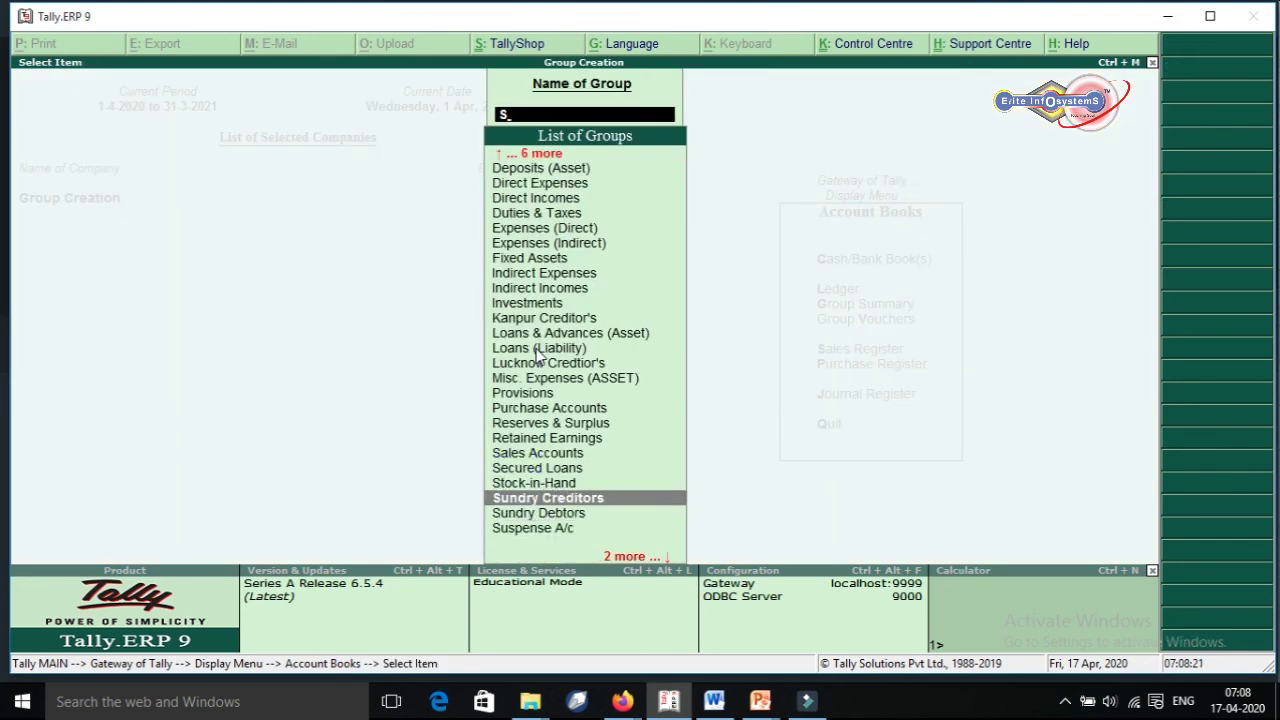
pyautogui.press('Return')
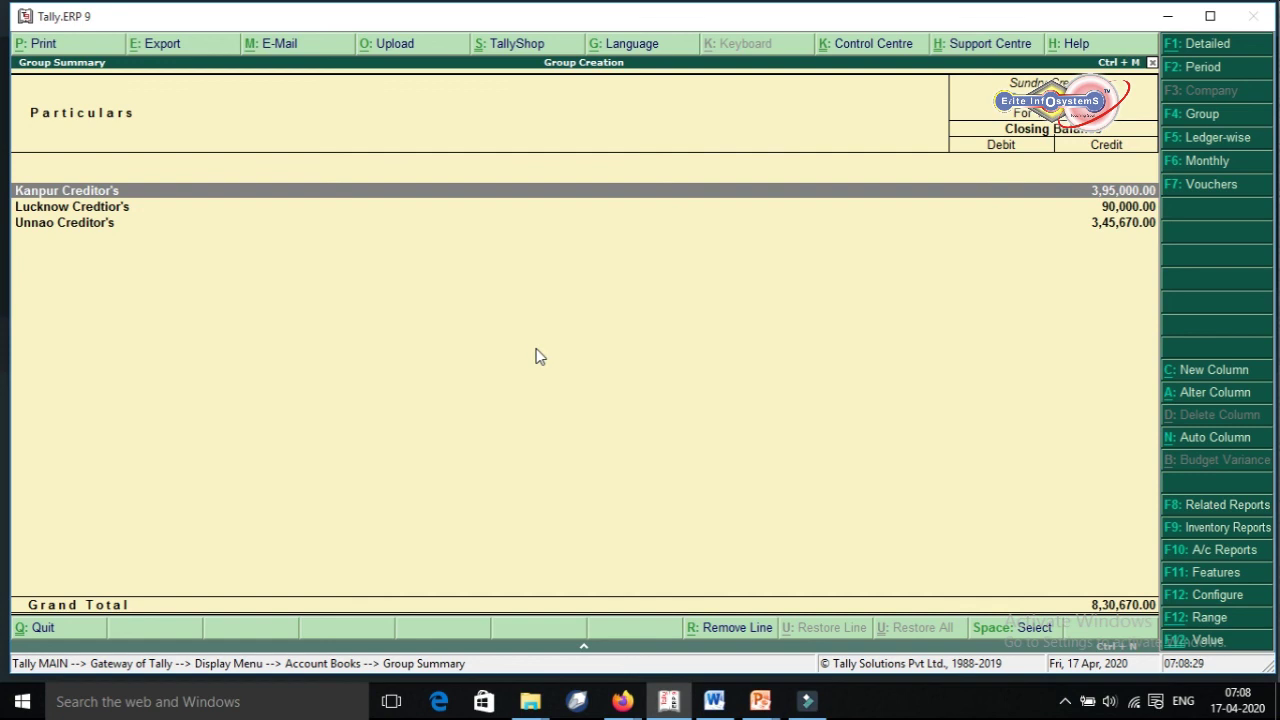
# Expand the Sundry Creditors summary to the detailed view and look through the ledgers under each city's creditor group.
pyautogui.hotkey('alt', 'F1')
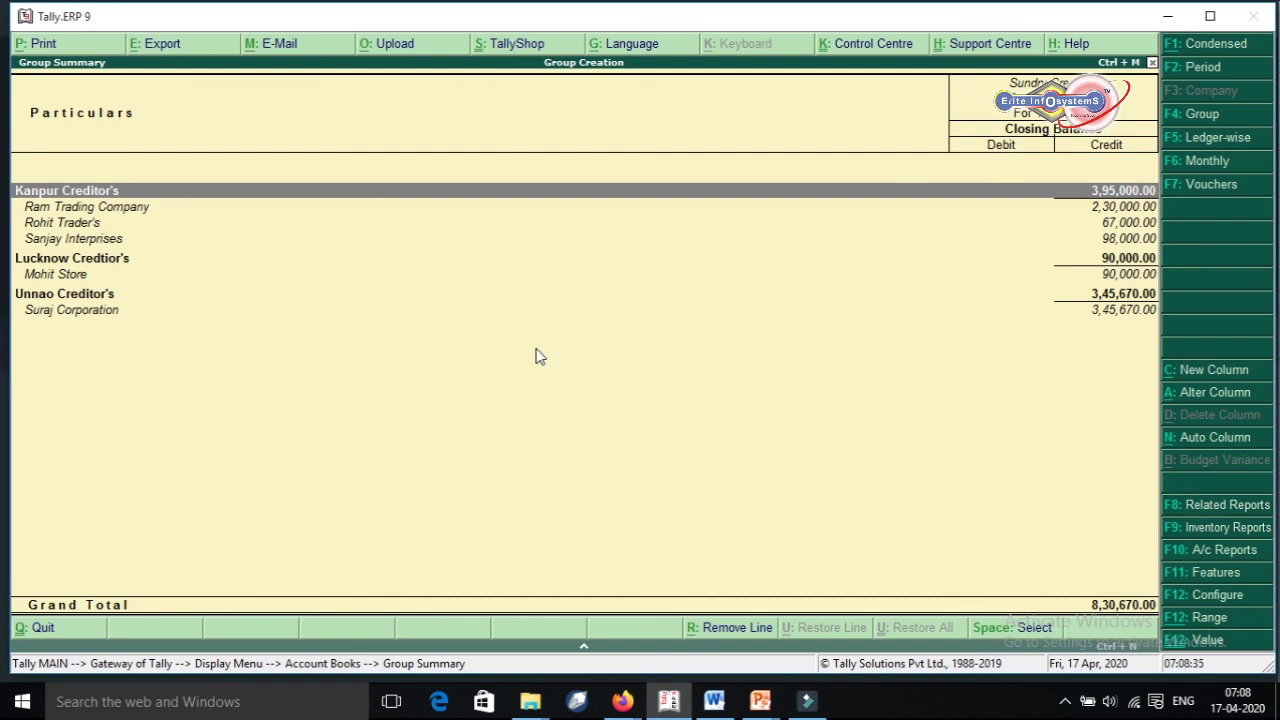
pyautogui.press('Down')
pyautogui.press('Down')
pyautogui.press('Down')
pyautogui.press('Down')
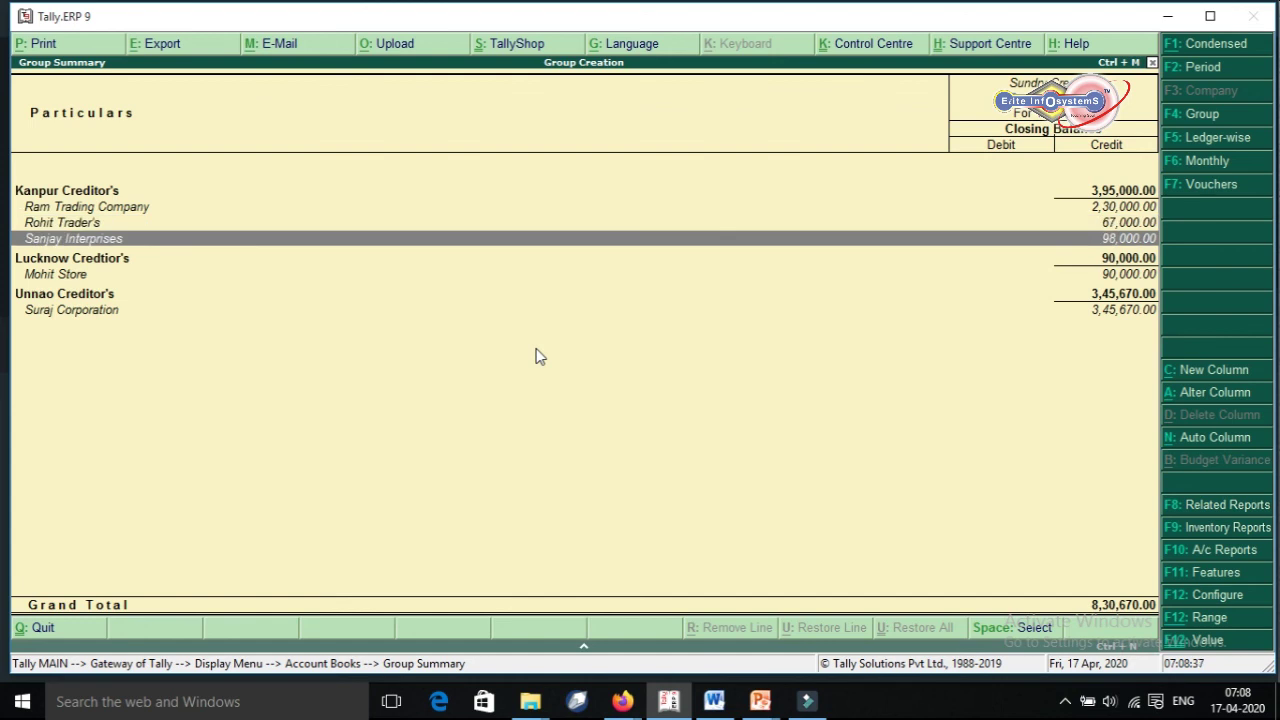
pyautogui.press('Up')
# Switch the Group Summary report to the Kanpur Creditor's group.
pyautogui.click(1203, 114)
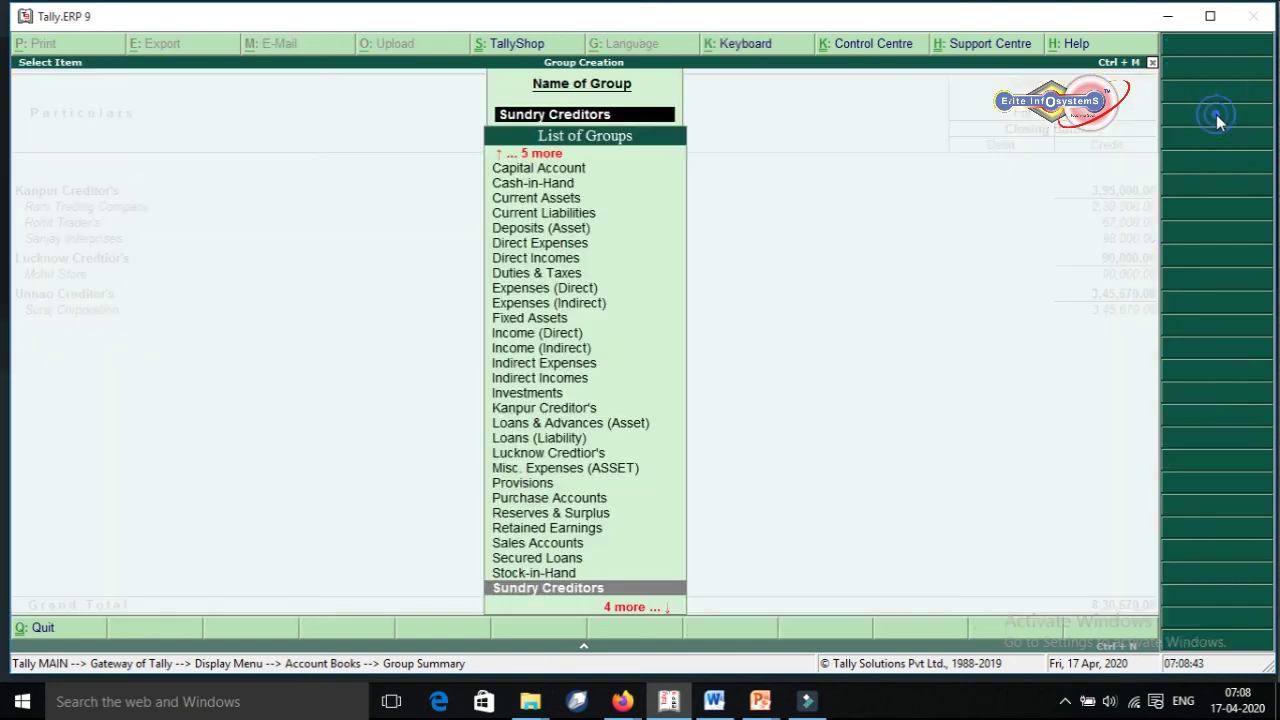
pyautogui.write('K')
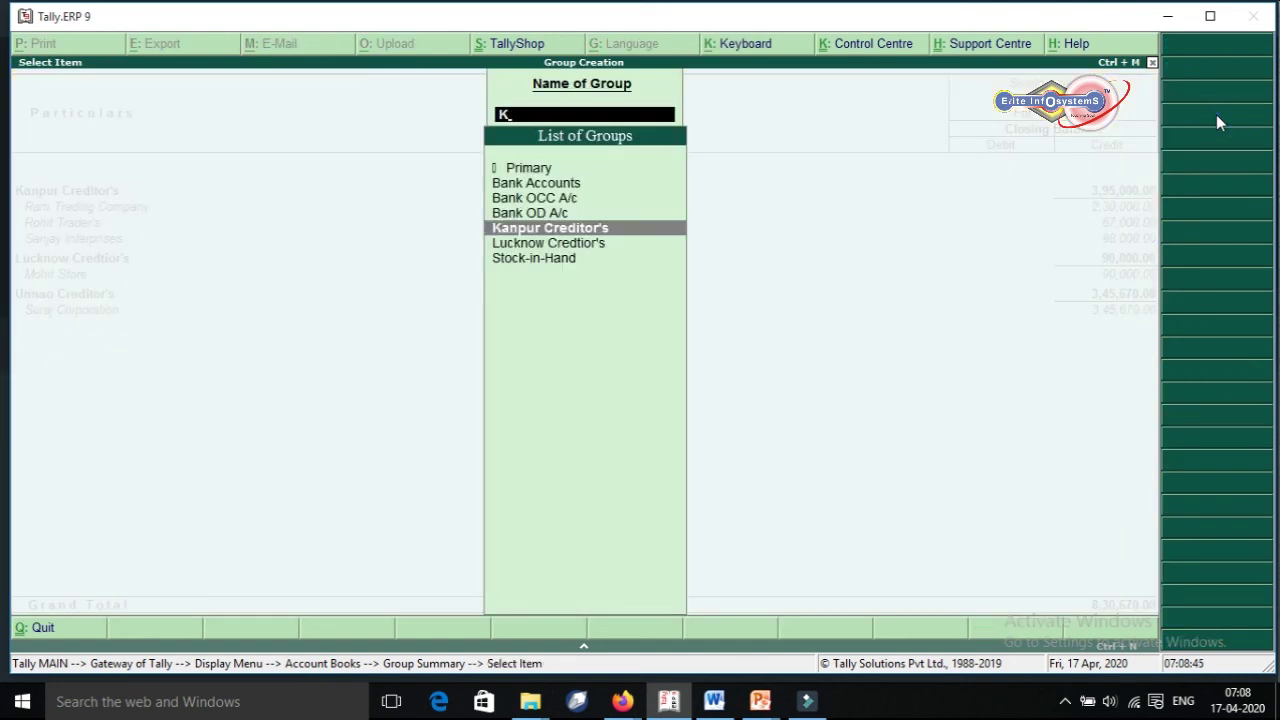
pyautogui.press('Return')
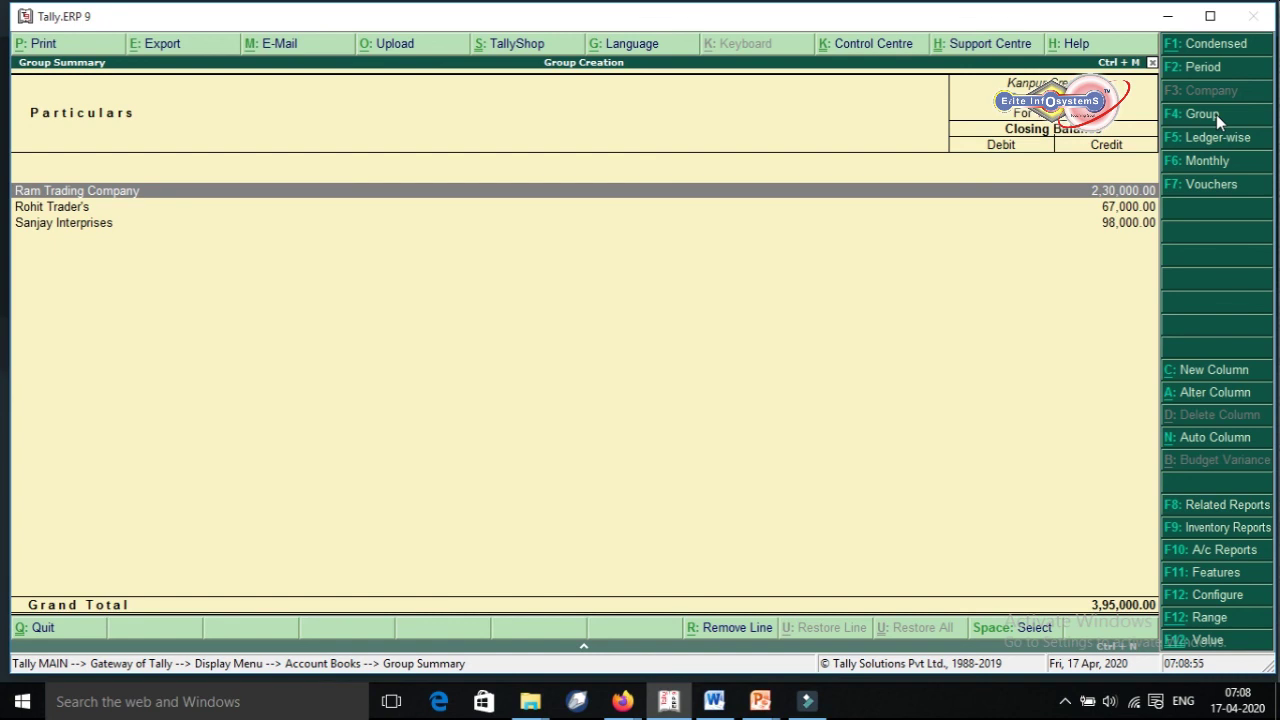
# Examine Ram Trading Company's monthly summary and its April purchase vouchers, and return to the Account Books.
pyautogui.press('Return')
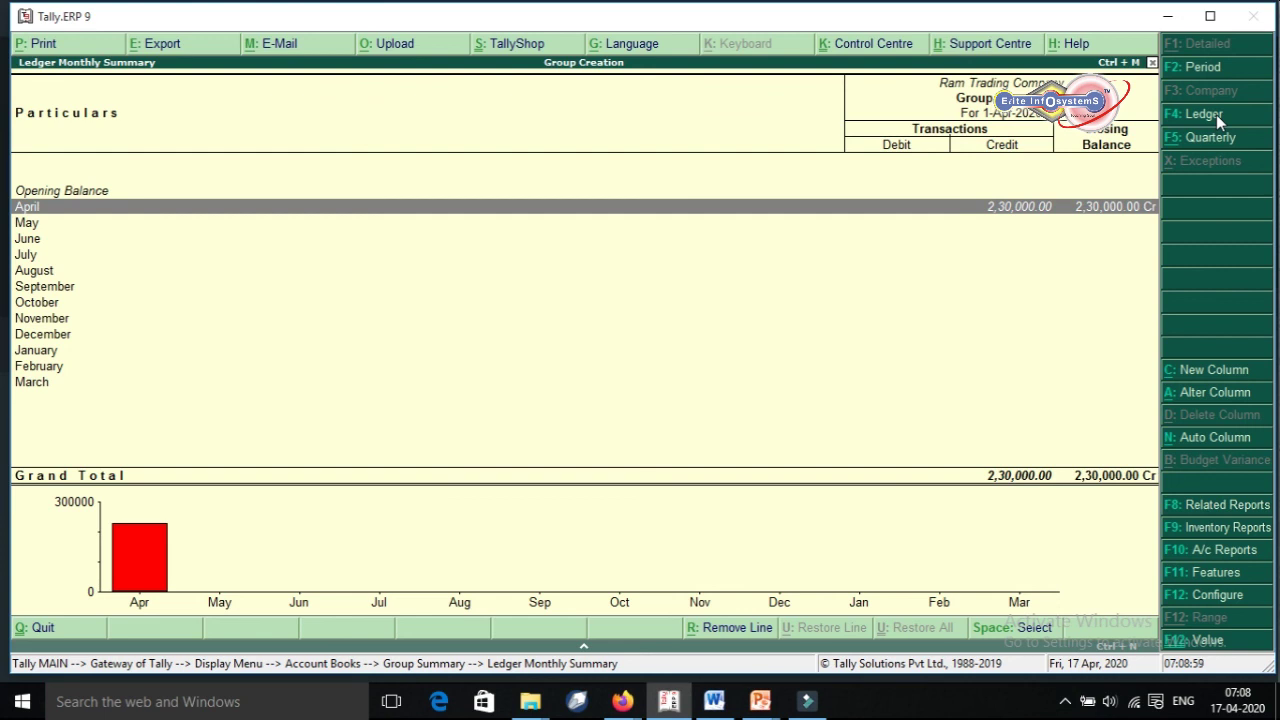
pyautogui.press('Return')
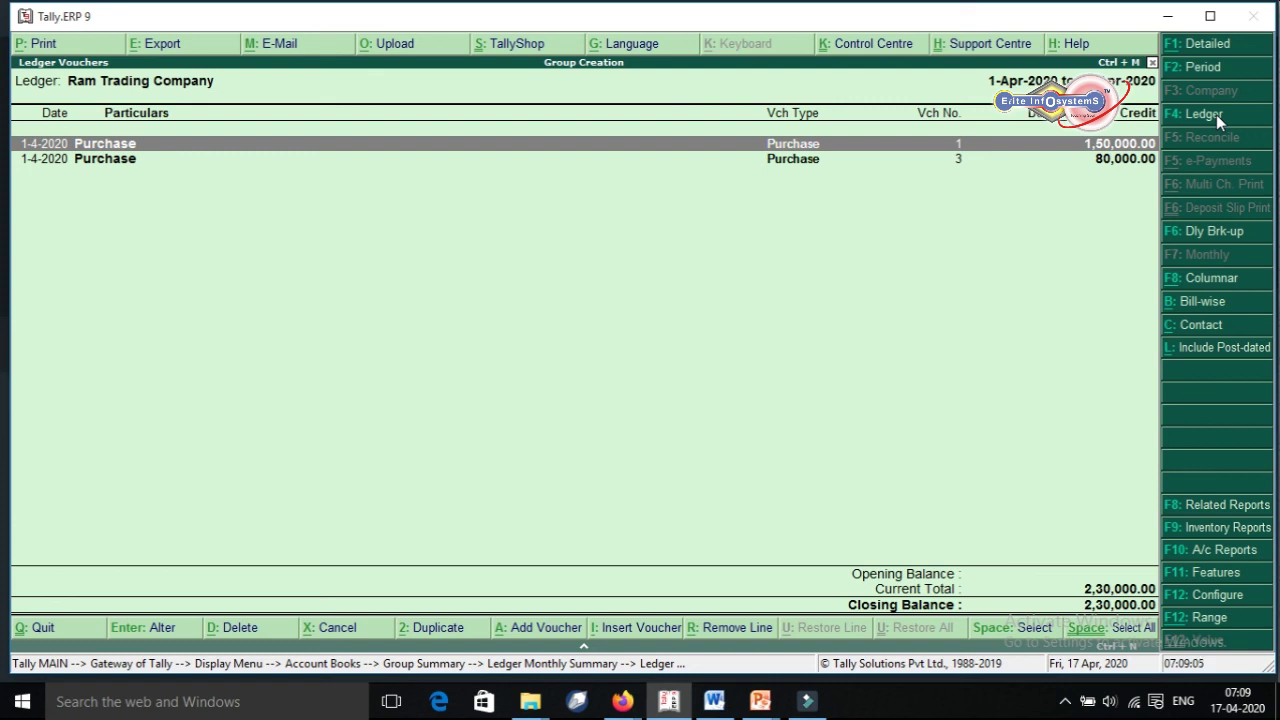
pyautogui.press('Down')
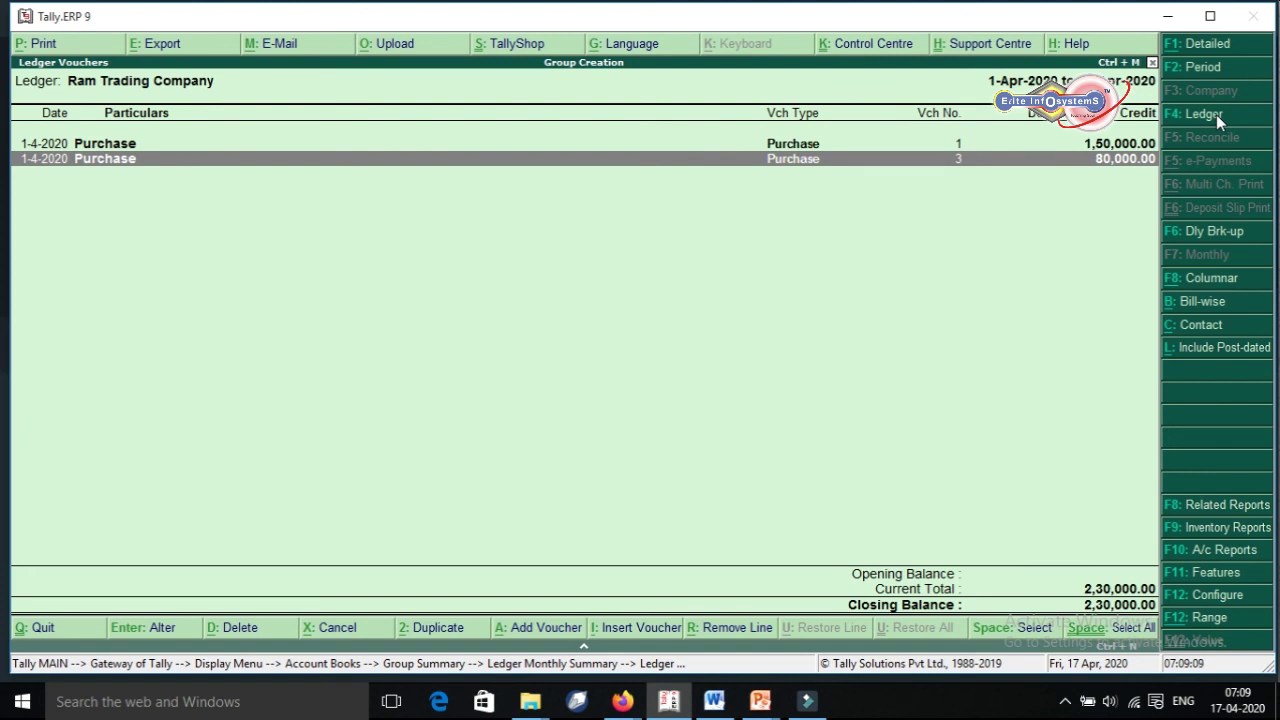
pyautogui.press('Escape')
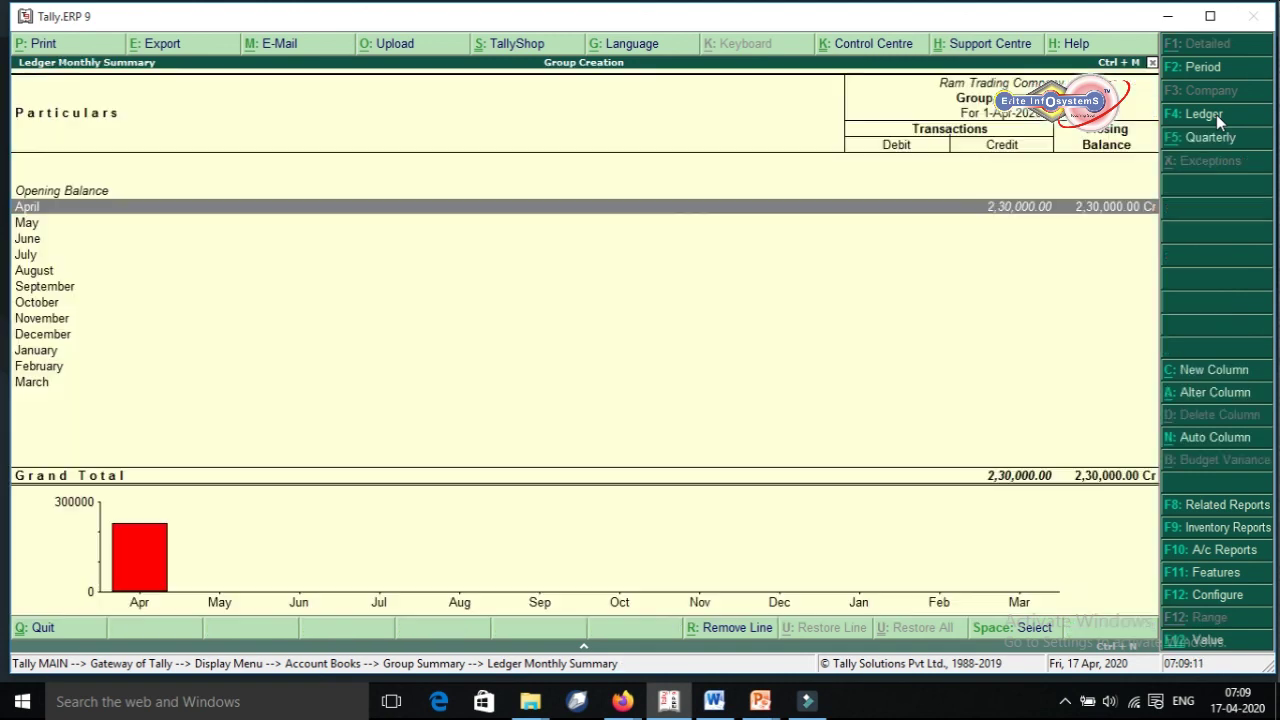
pyautogui.press('Escape')
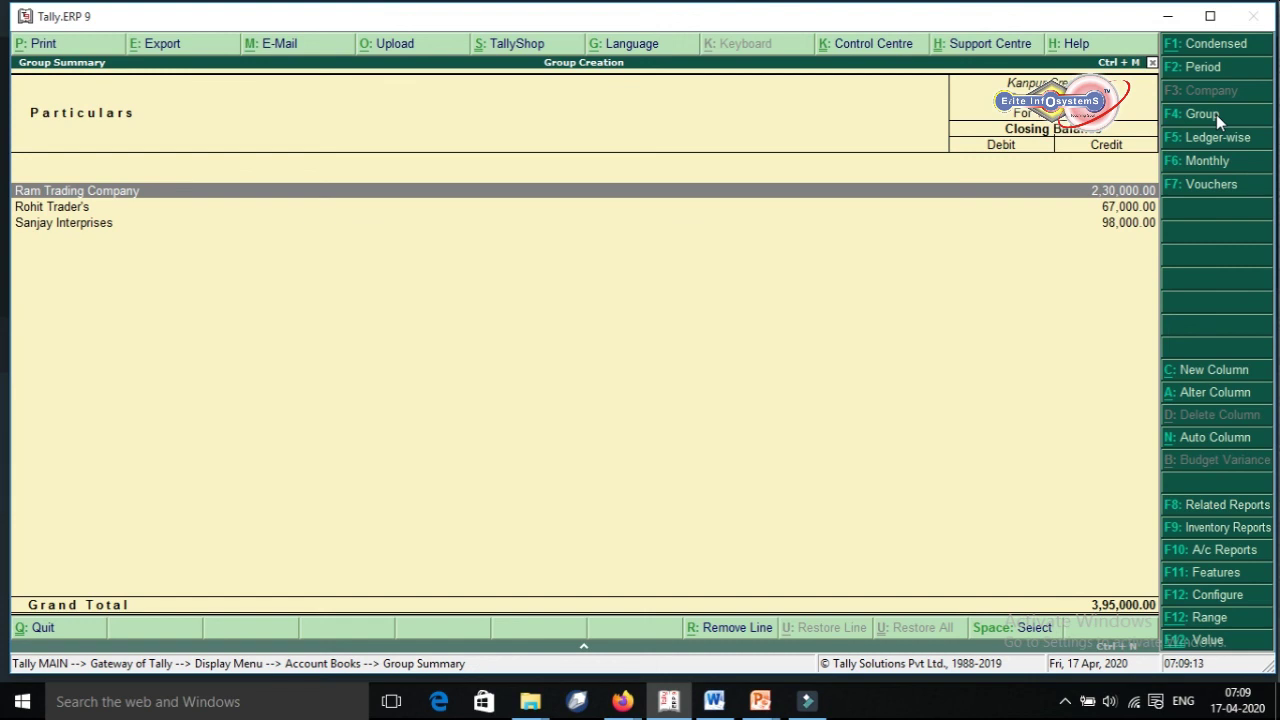
pyautogui.press('Escape')
pyautogui.press('Escape')
pyautogui.press('Escape')
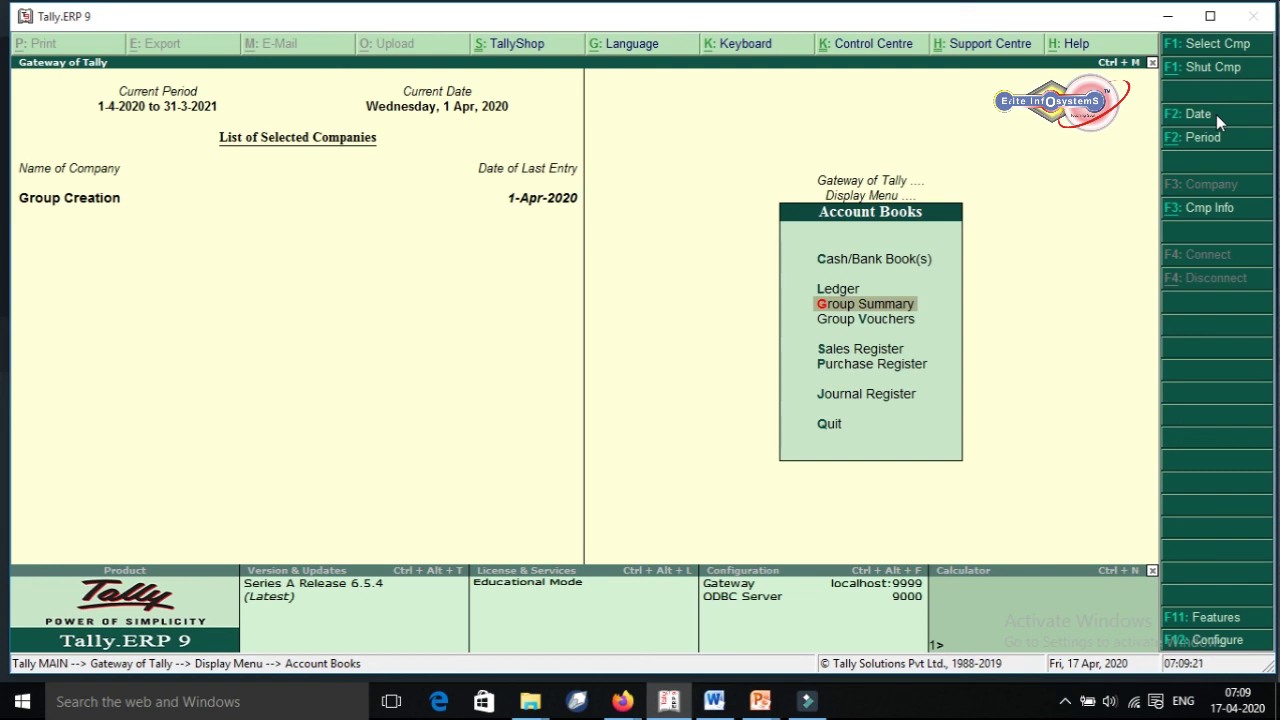
# Reopen the Group Summary for Sundry Creditors and show it in detail with the ledgers under each group.
pyautogui.press('Return')
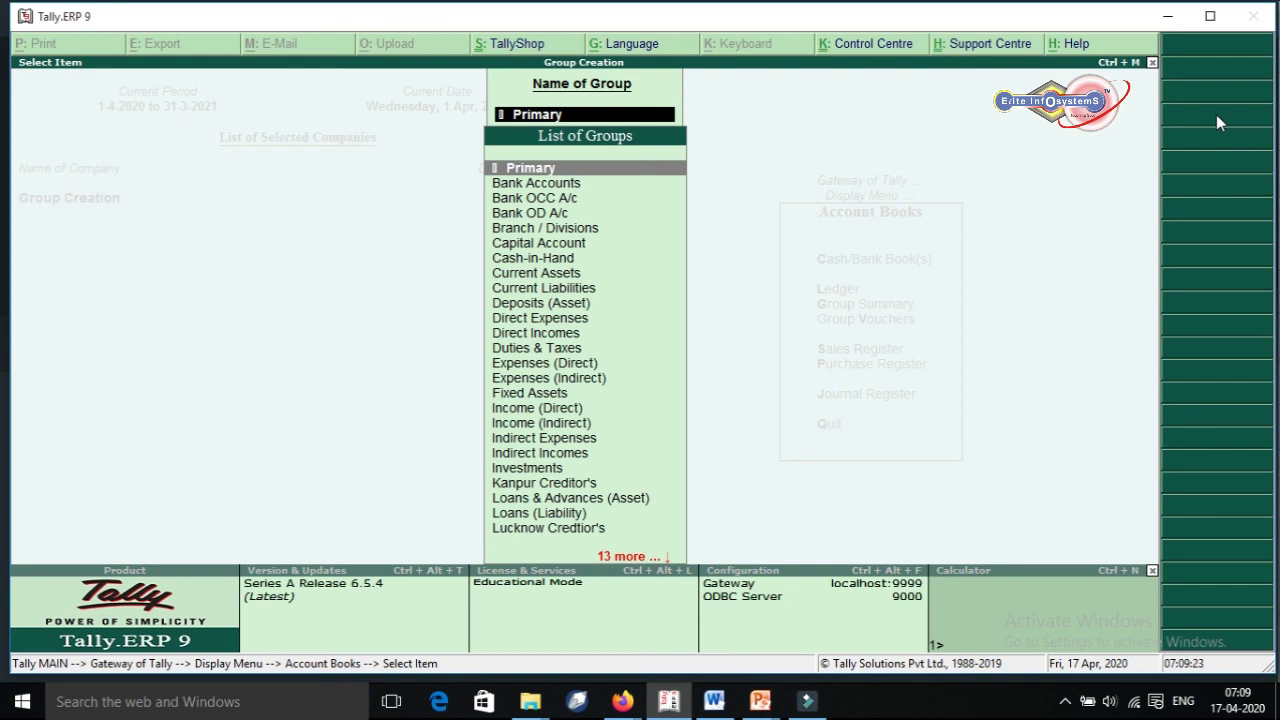
pyautogui.write('s')
pyautogui.press('Down')
pyautogui.press('Up')
pyautogui.press('Return')
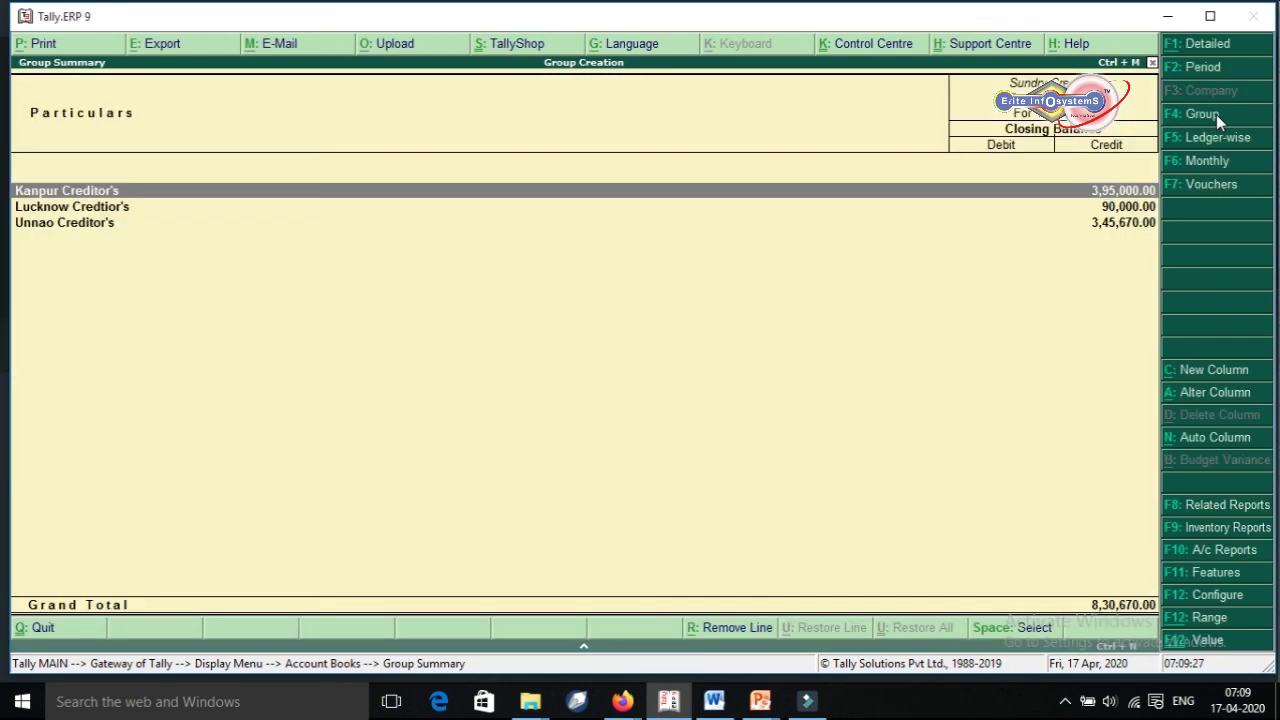
pyautogui.hotkey('alt', 'F1')
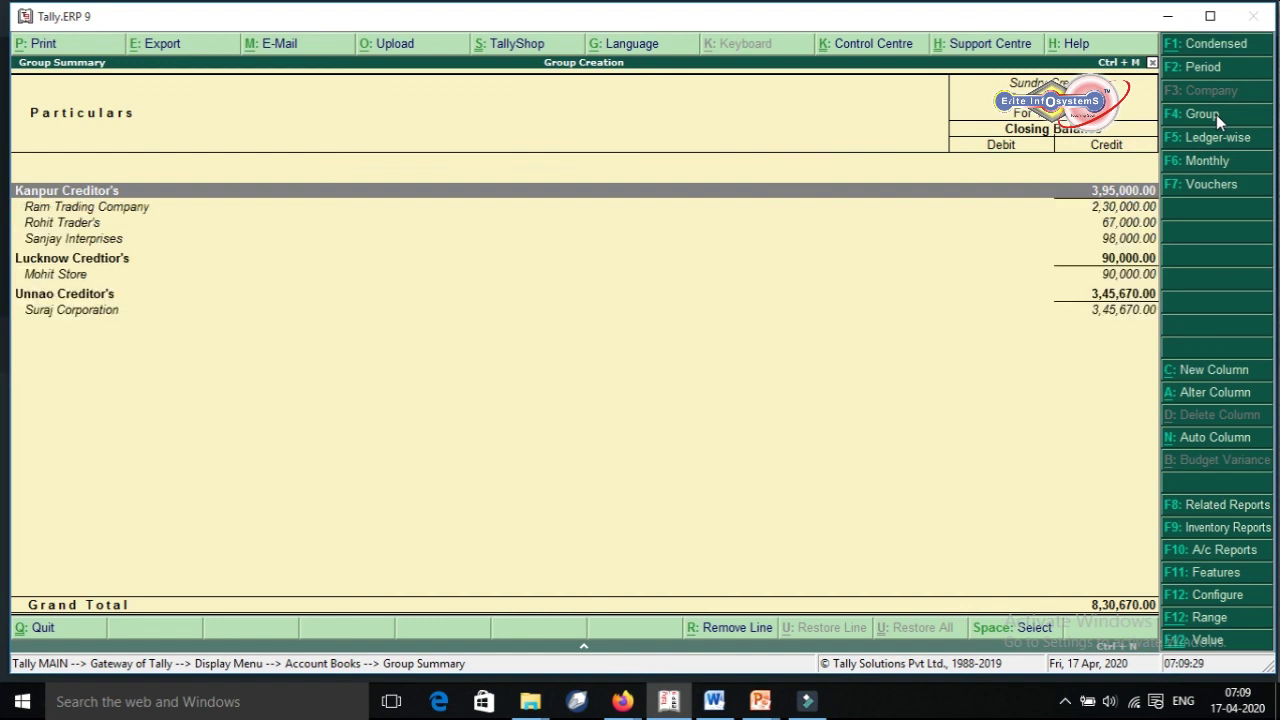